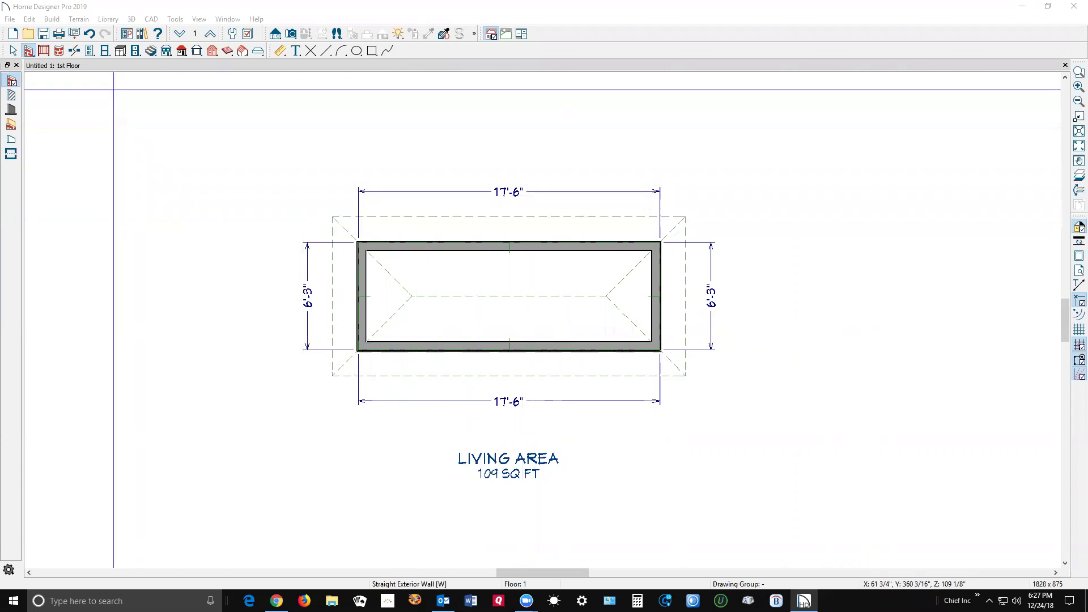
# Select the standard Window tool from the Window Tools palette, then open the Edit menu
pyautogui.click(105, 51)
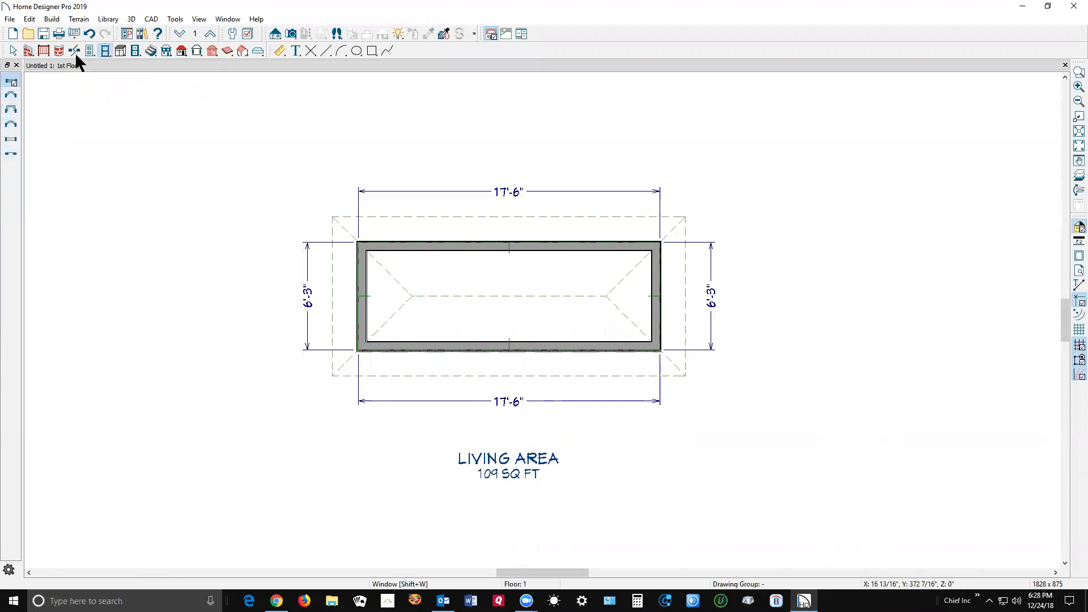
pyautogui.click(105, 54)
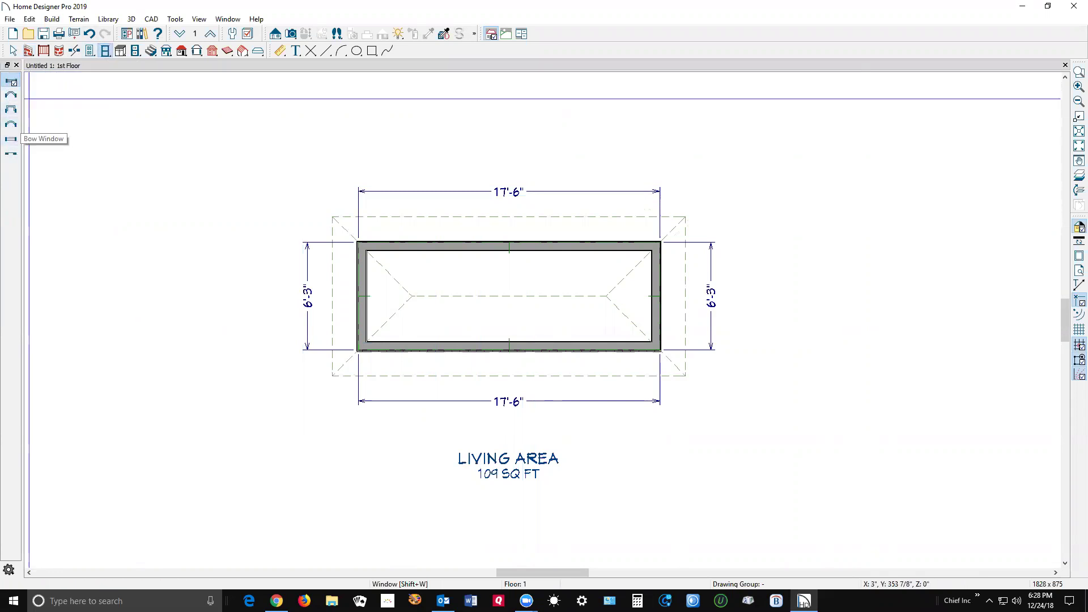
pyautogui.click(29, 19)
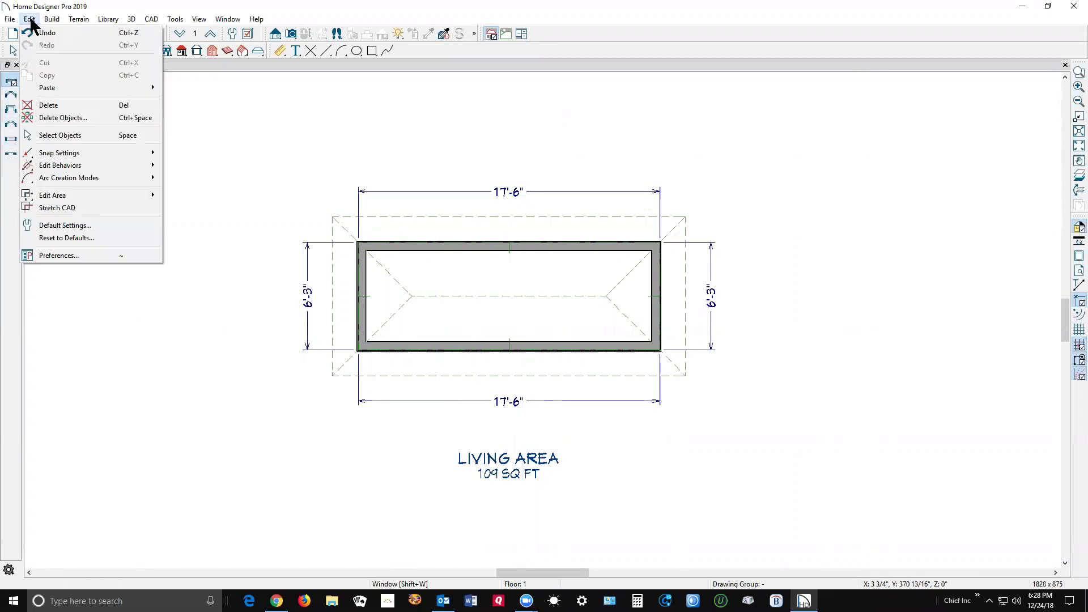
# Review the program Preferences and close them with OK
pyautogui.click(80, 255)
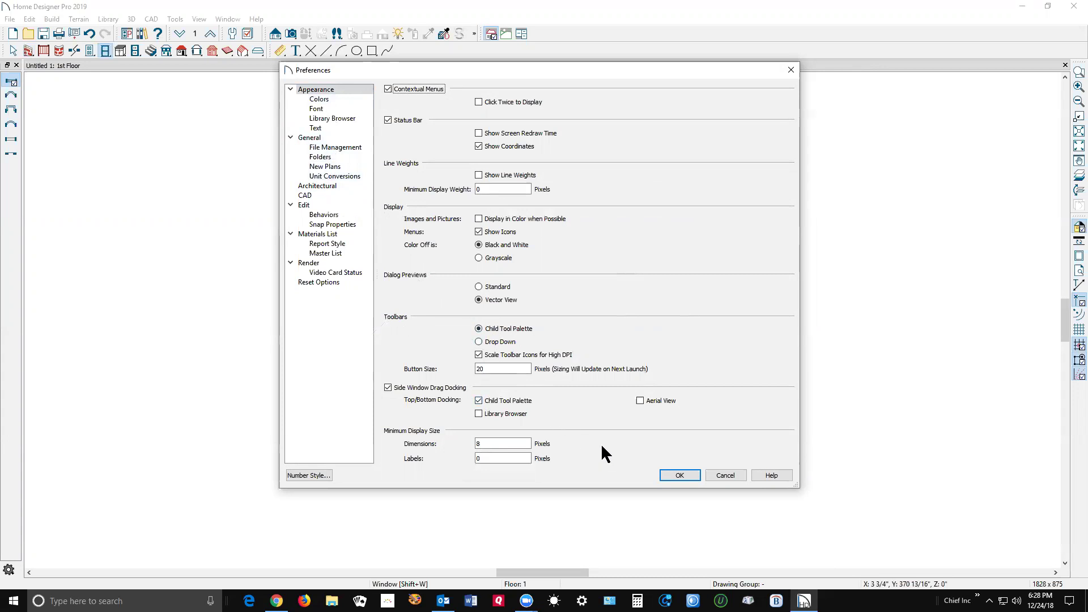
pyautogui.click(681, 475)
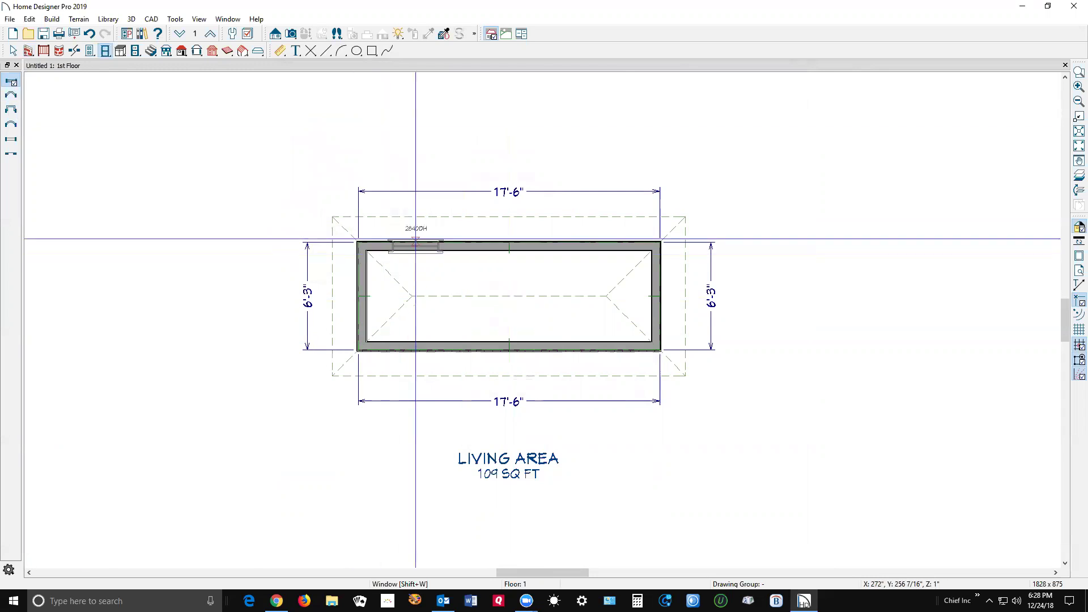
pyautogui.click(462, 243)
pyautogui.rightClick(463, 245)
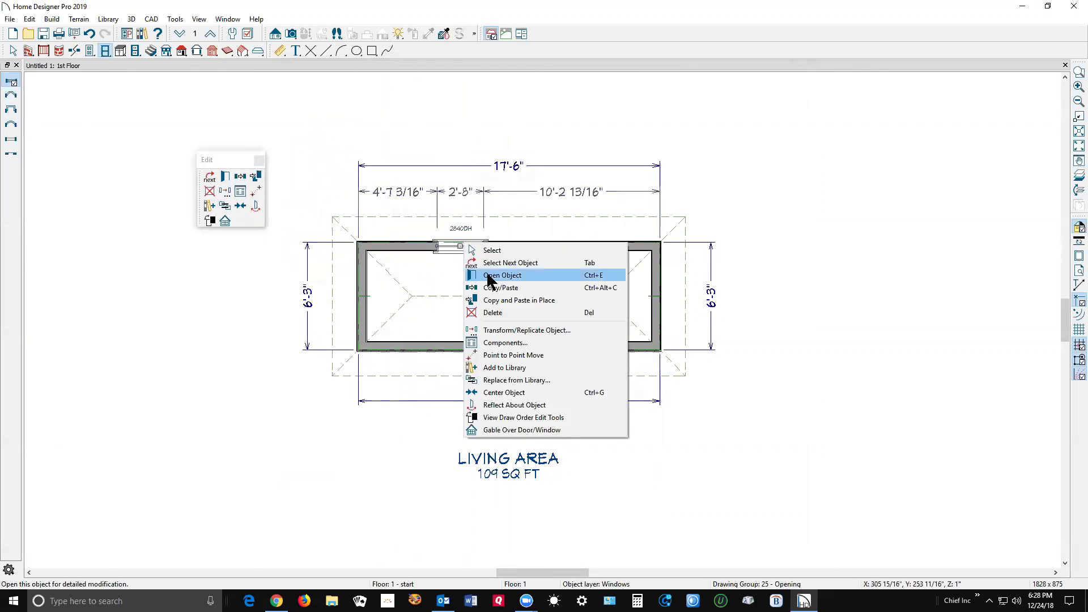
pyautogui.click(489, 276)
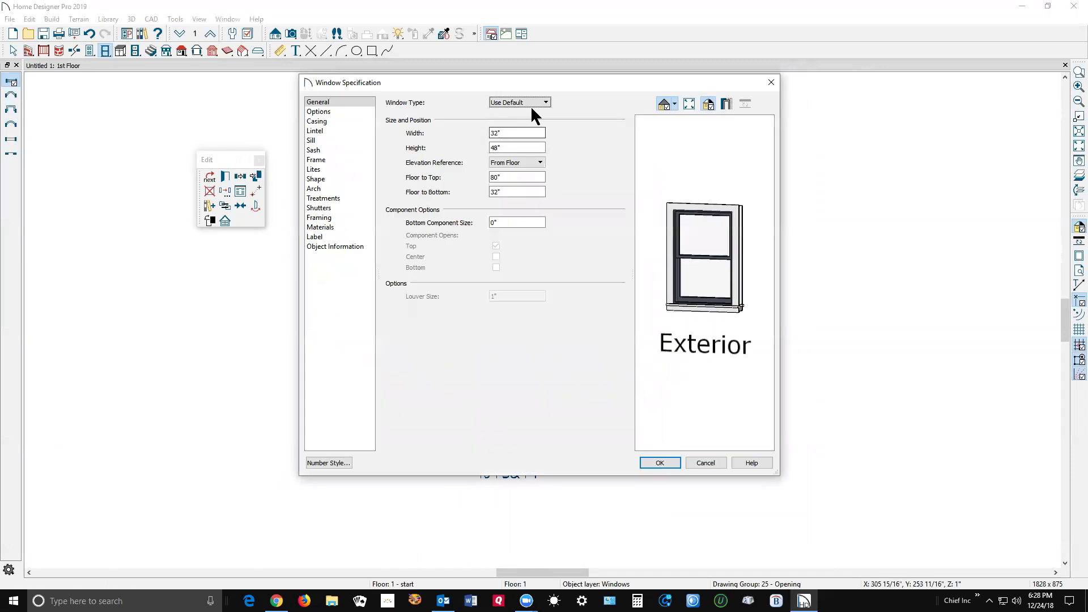
pyautogui.click(543, 102)
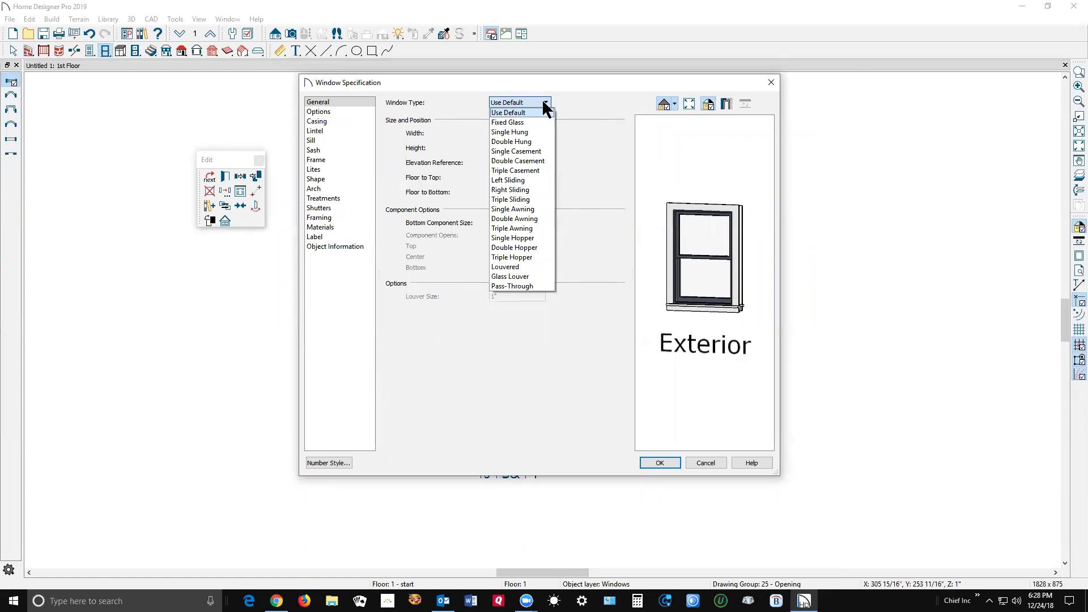
pyautogui.click(699, 462)
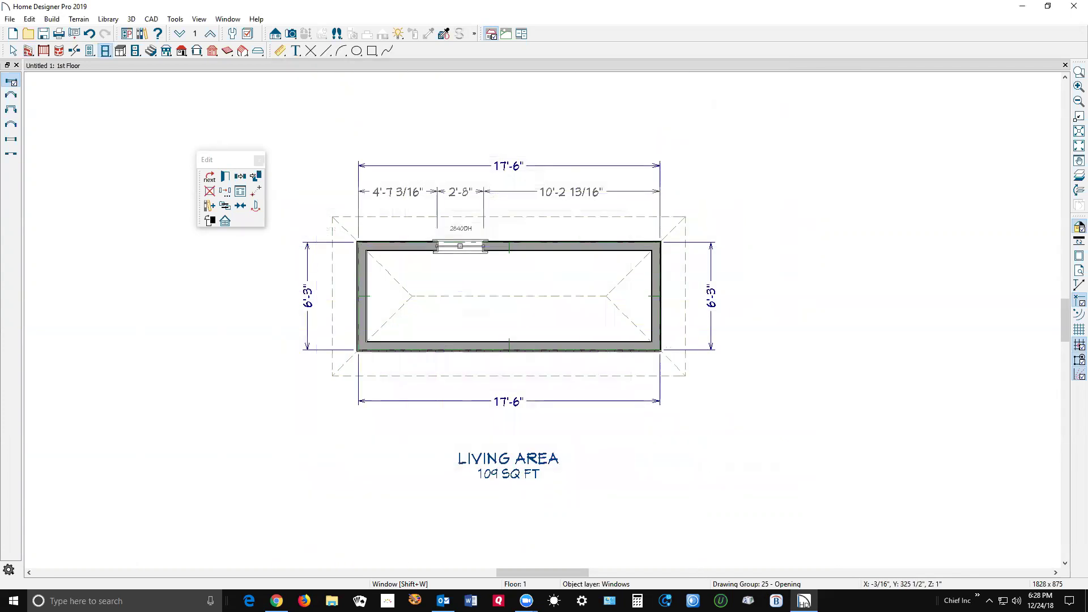
# Place a bay window in the bottom wall, widened to 6'-7" and projecting further out
pyautogui.click(11, 97)
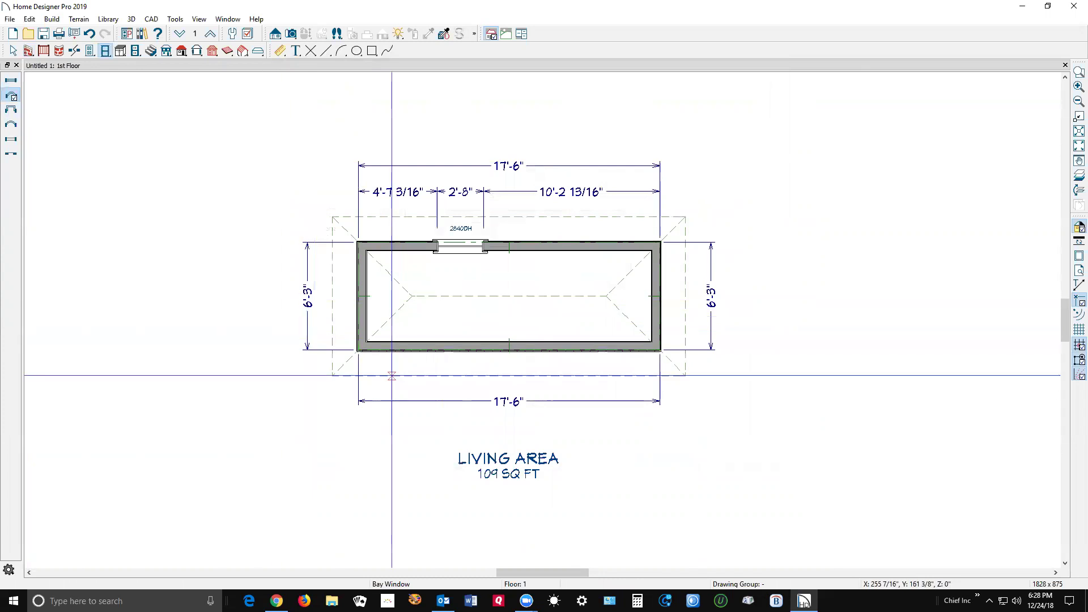
pyautogui.click(424, 350)
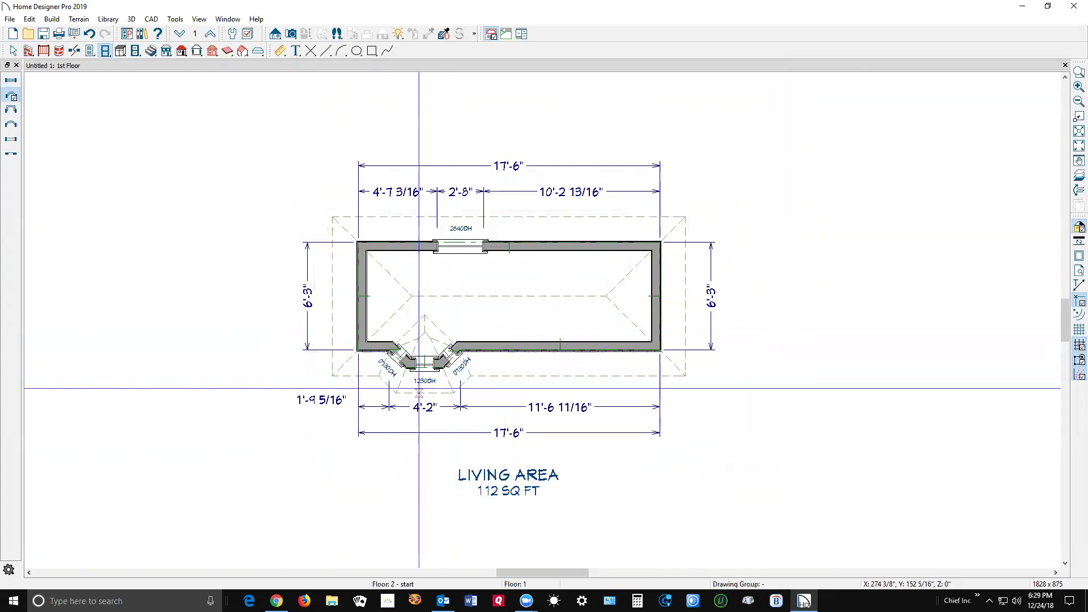
pyautogui.scroll(3, 431, 355)
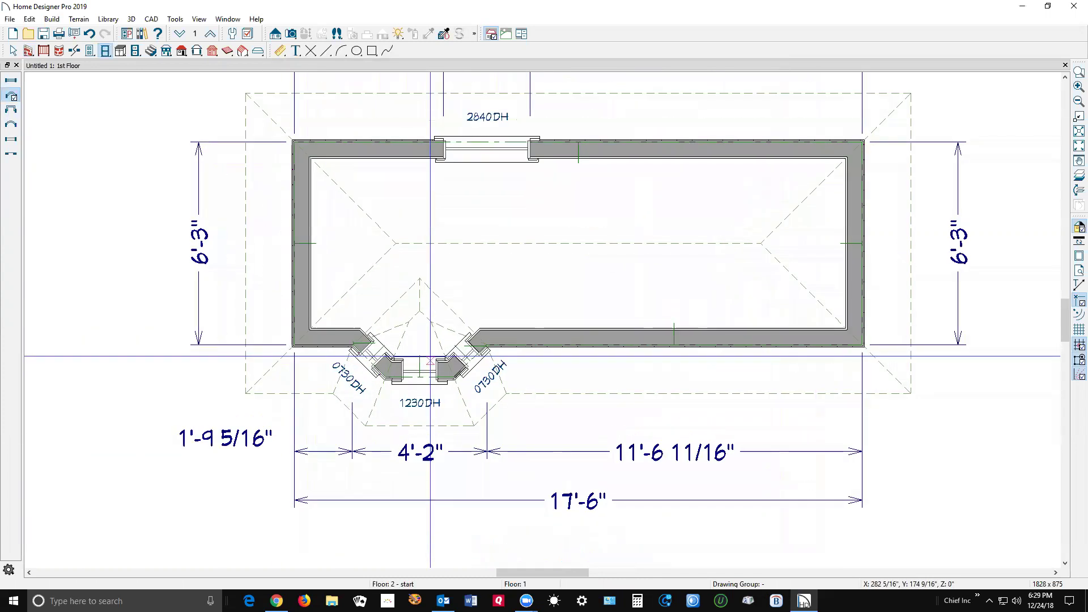
pyautogui.click(438, 381)
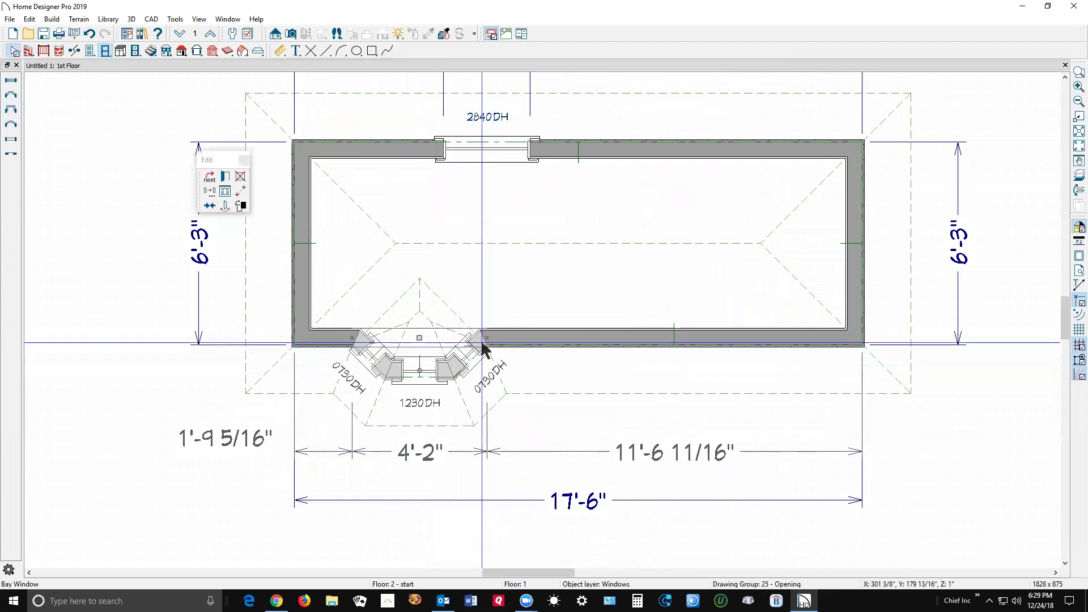
pyautogui.moveTo(482, 342); pyautogui.dragTo(566, 349)
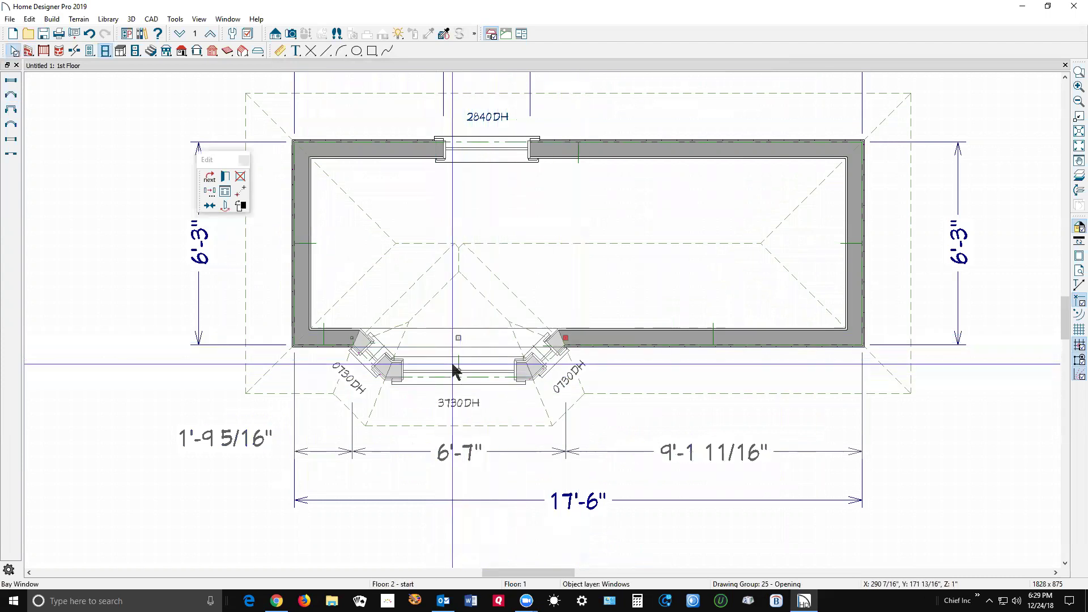
pyautogui.moveTo(454, 368); pyautogui.dragTo(456, 393)
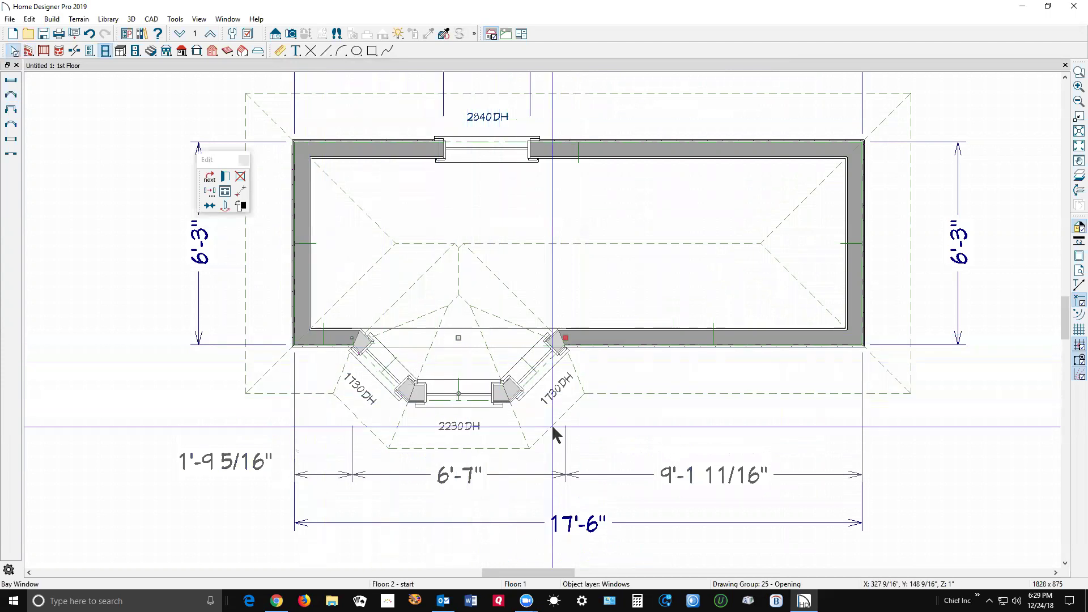
pyautogui.click(372, 406)
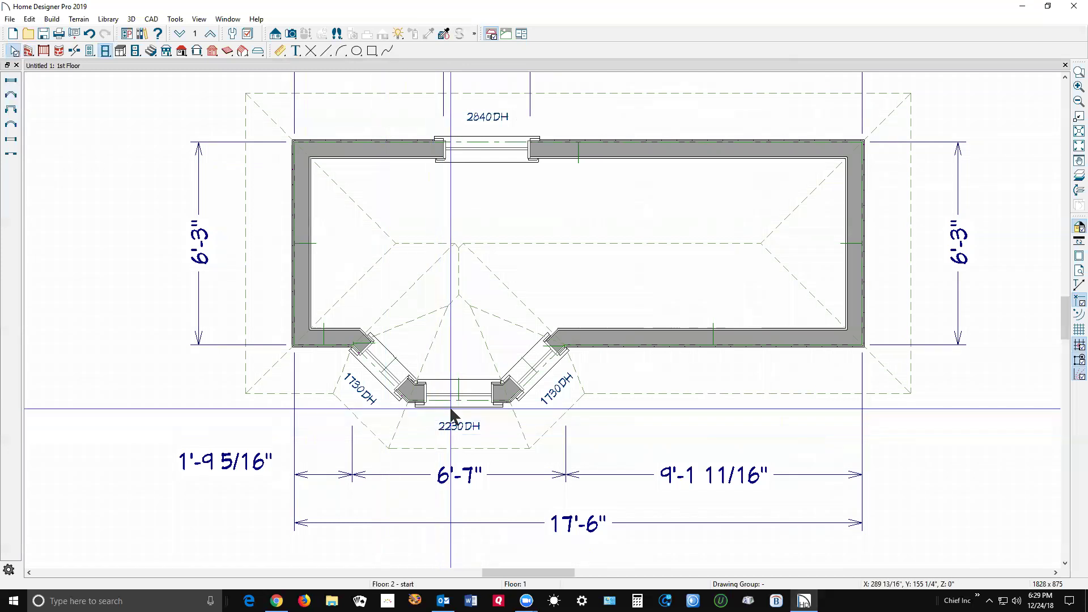
pyautogui.scroll(-1, 450, 406)
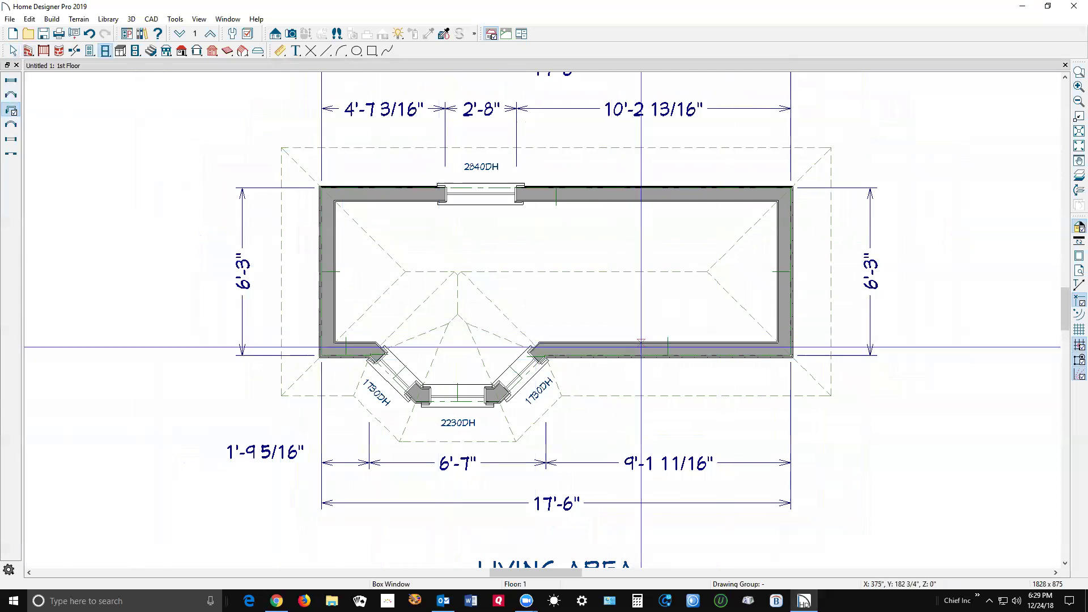
# Place a box window in the bottom wall, deleting the extra box window and the angled bay
pyautogui.click(642, 347)
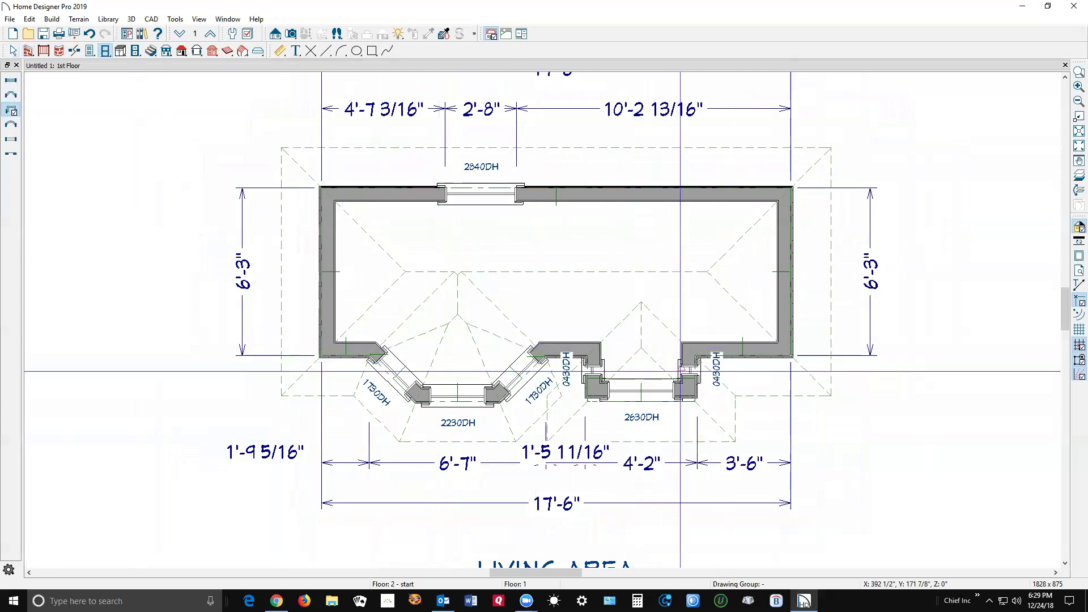
pyautogui.click(740, 352)
pyautogui.press('space')
pyautogui.click(726, 385)
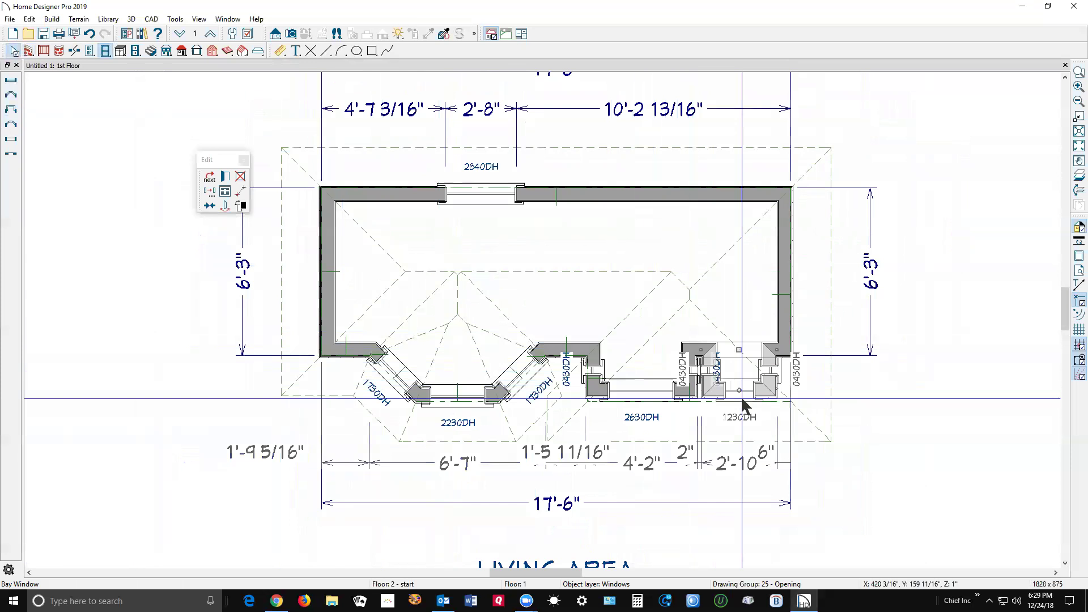
pyautogui.press('Delete')
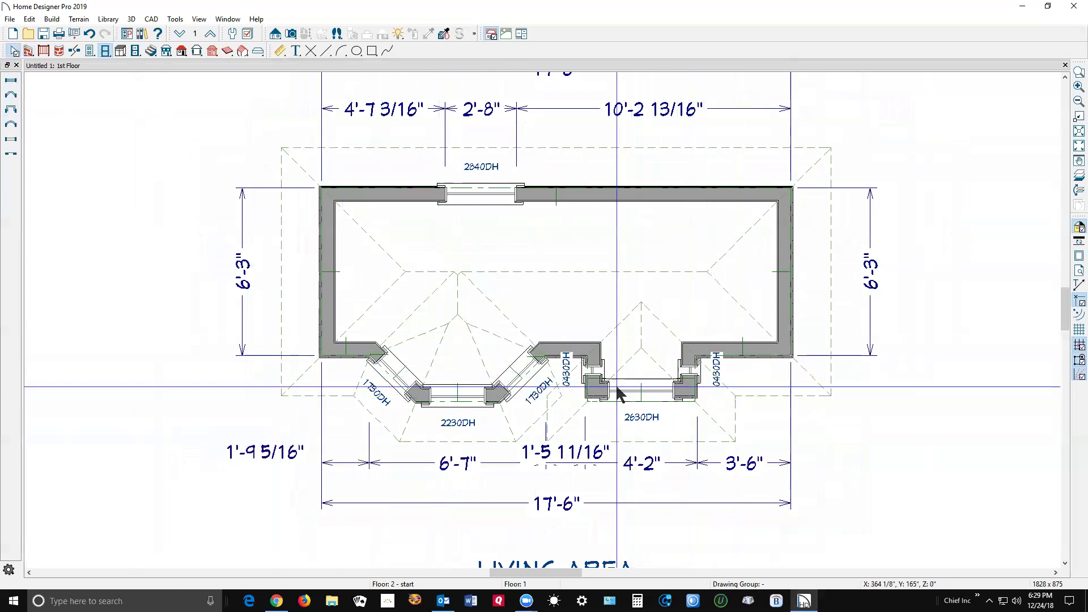
pyautogui.click(516, 378)
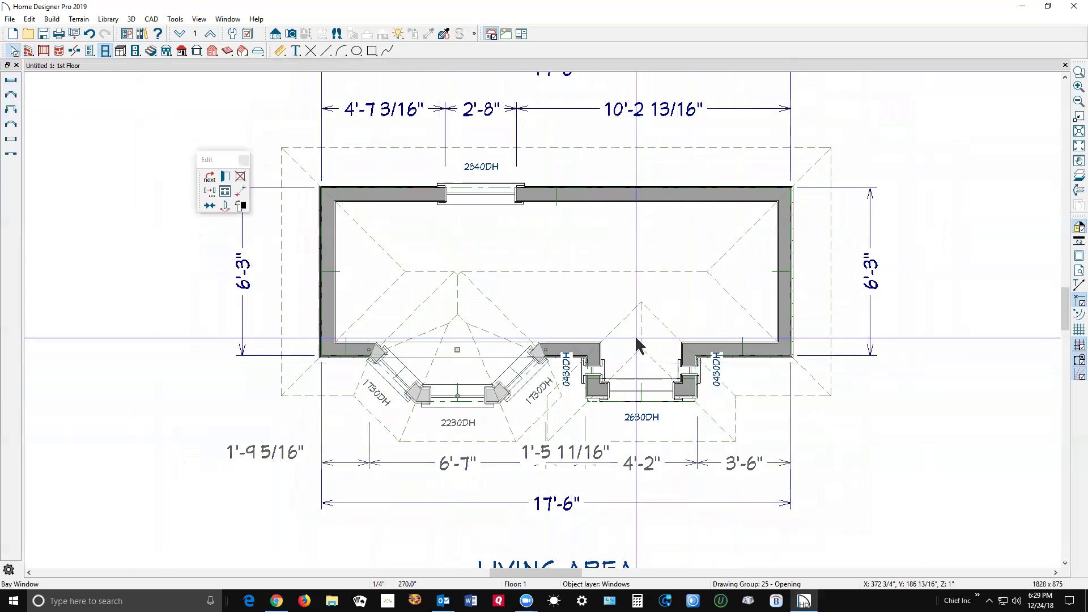
pyautogui.press('Delete')
# Deepen and widen the box window to 4730DH, then open a side window's 20" by 36" specifications
pyautogui.click(627, 393)
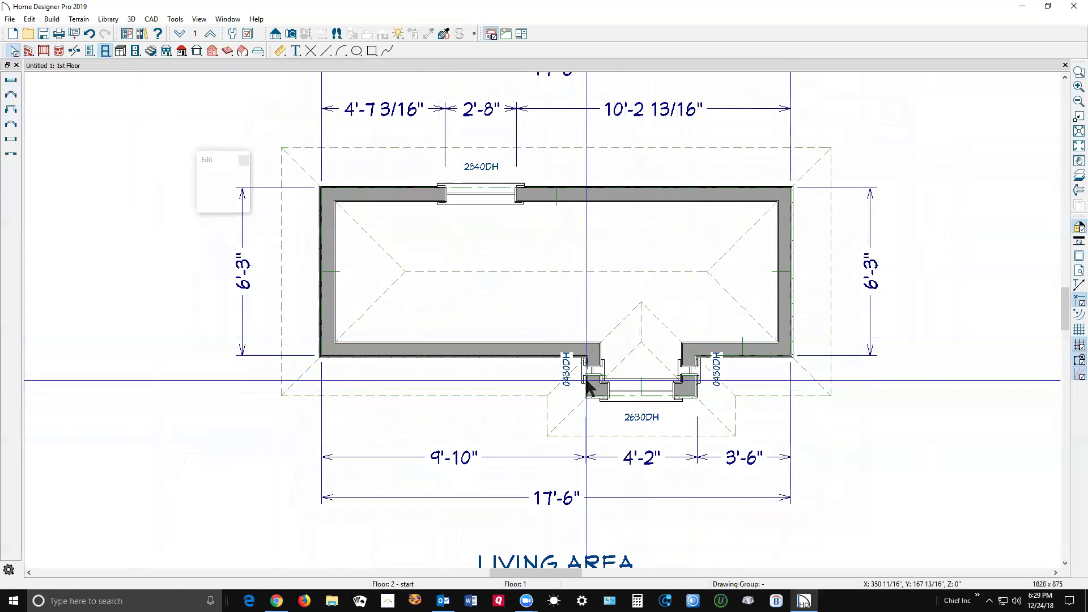
pyautogui.moveTo(642, 399); pyautogui.dragTo(642, 434)
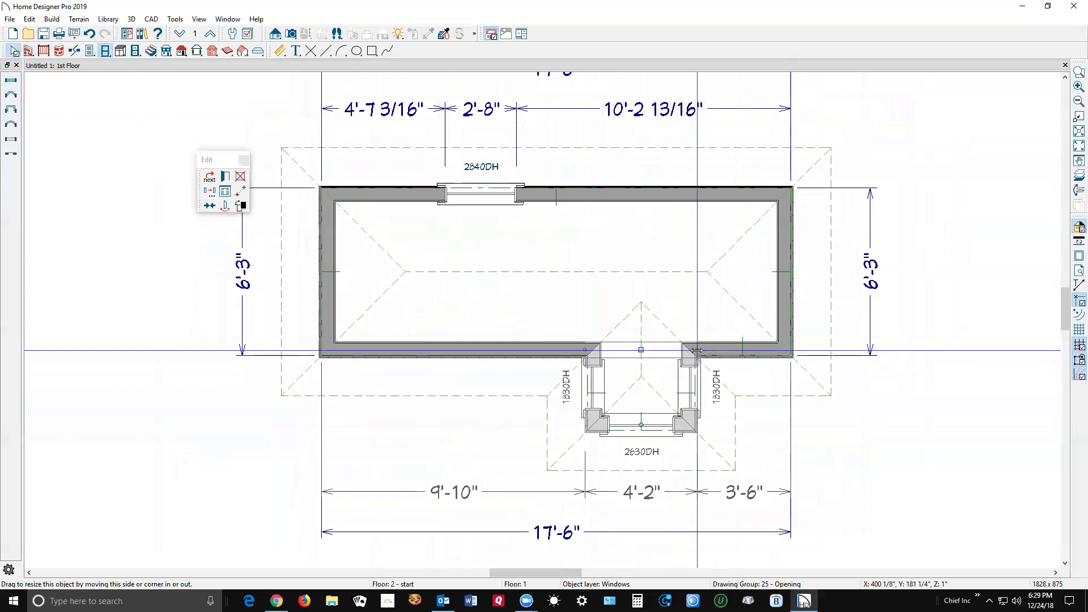
pyautogui.moveTo(698, 351); pyautogui.dragTo(713, 418)
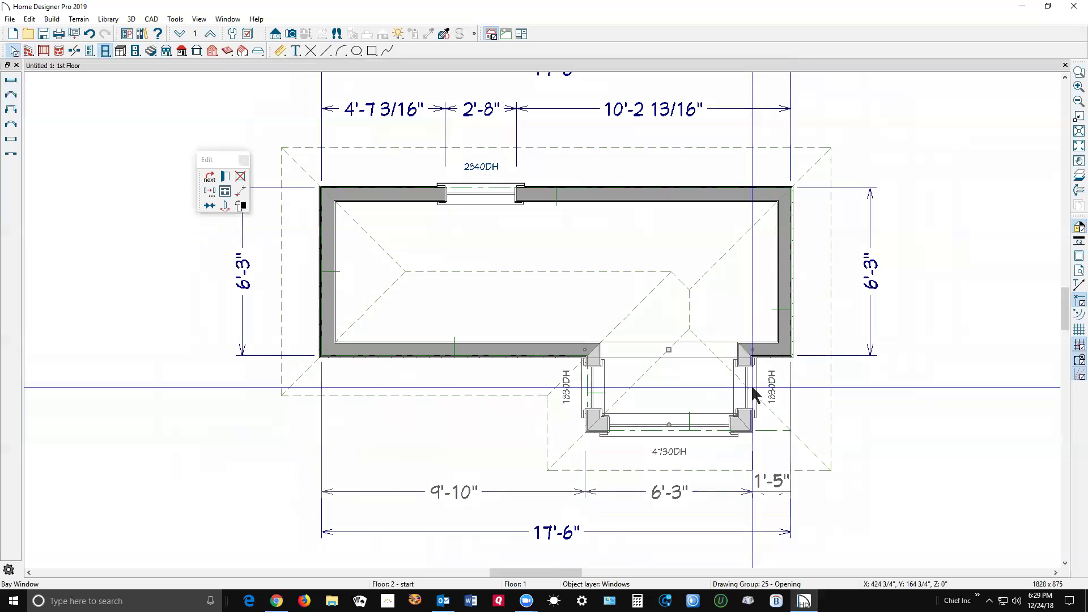
pyautogui.click(211, 182)
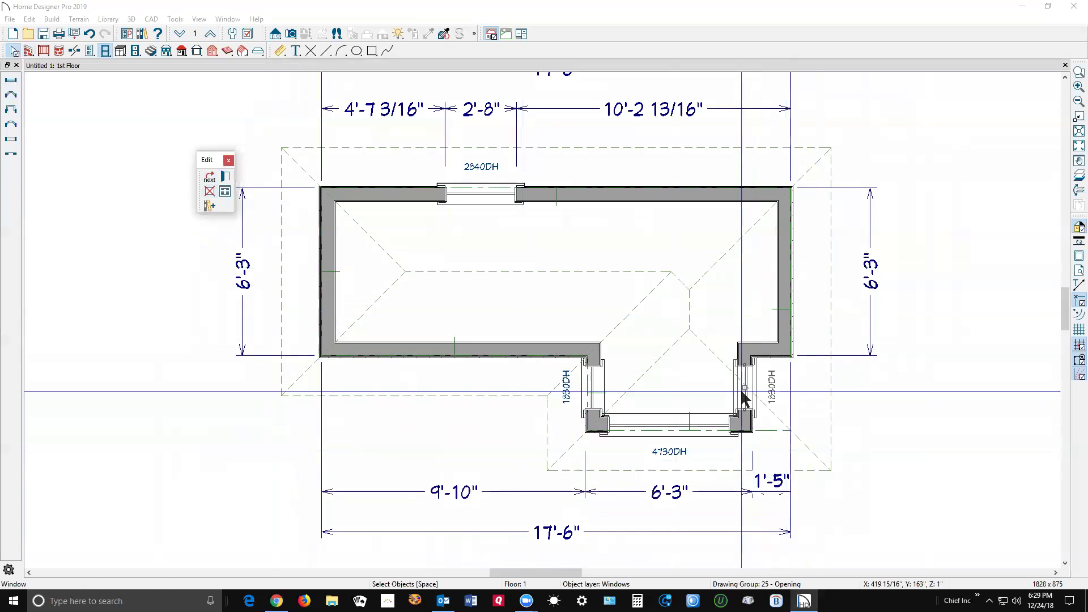
pyautogui.click(226, 180)
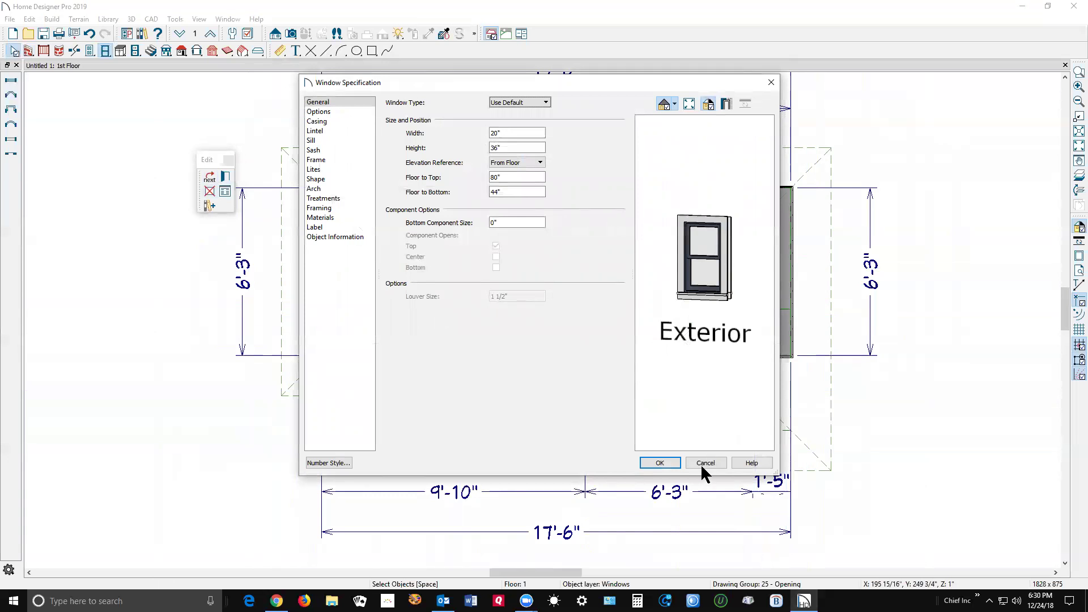
# Cancel the specification dialog and delete the side window and the box bump-out walls
pyautogui.click(706, 463)
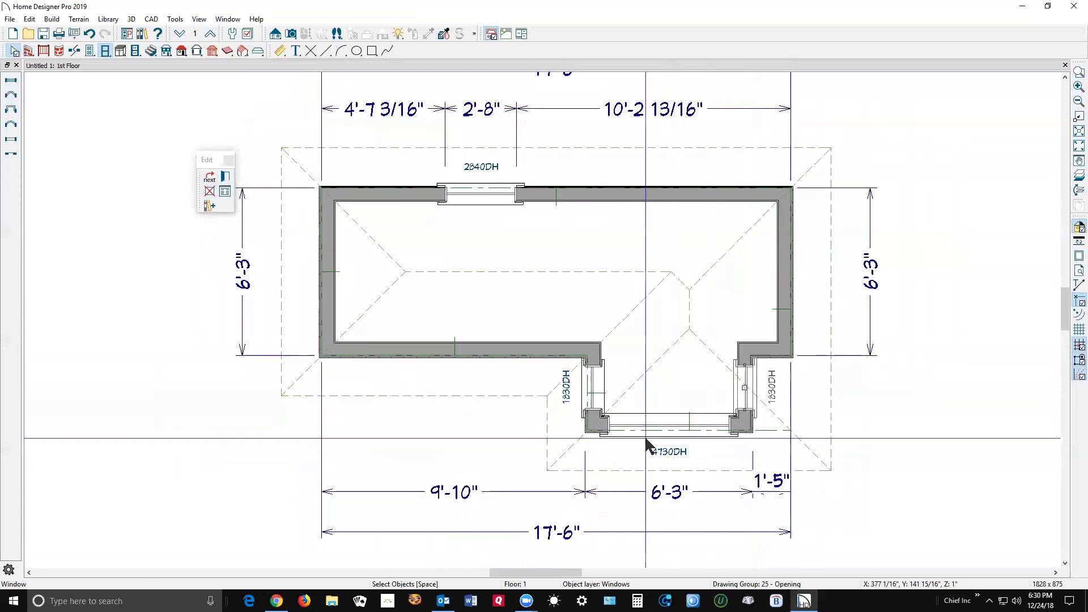
pyautogui.press('Delete')
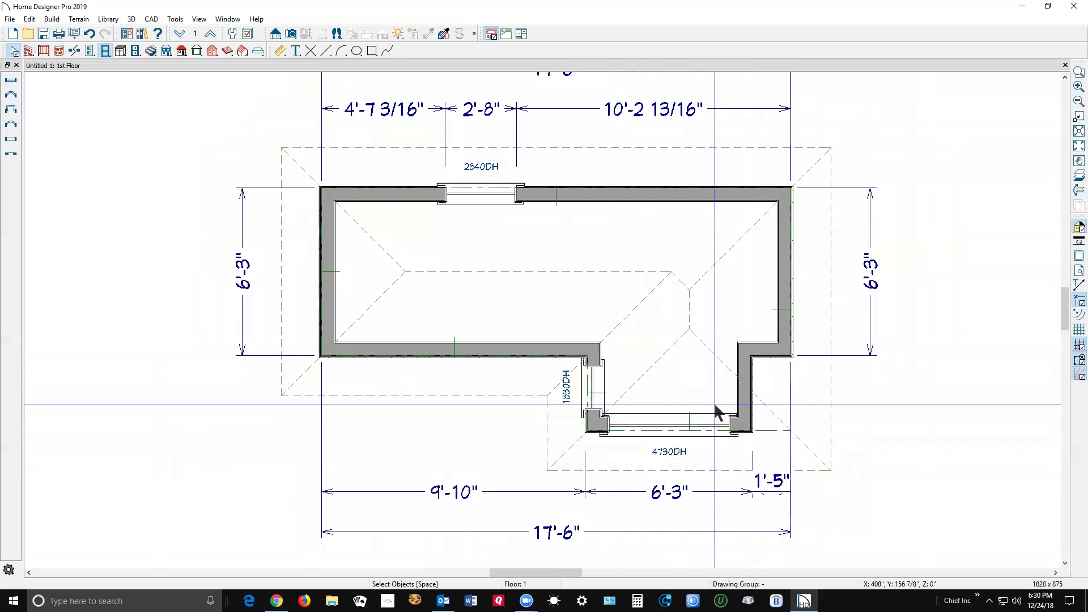
pyautogui.click(755, 404)
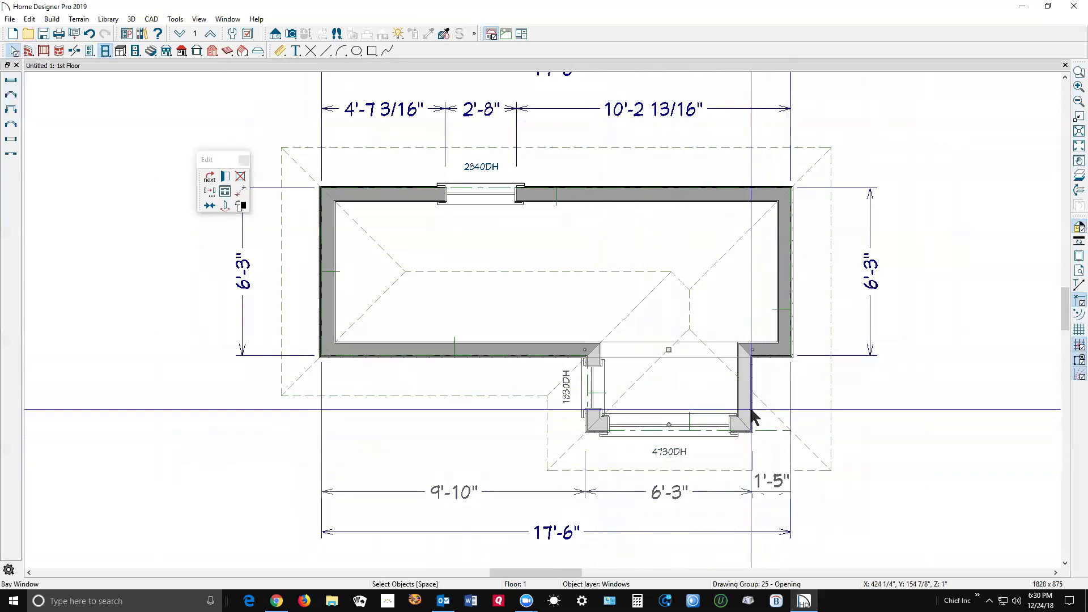
pyautogui.press('Delete')
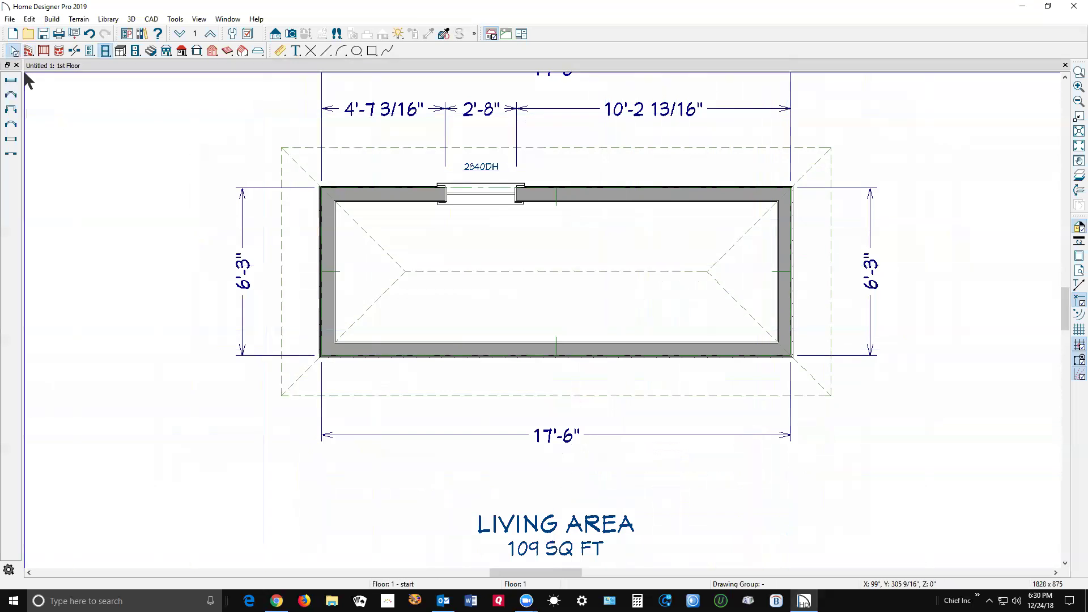
# Place a bow window of 0830DH units in the Living Area's bottom wall
pyautogui.click(12, 126)
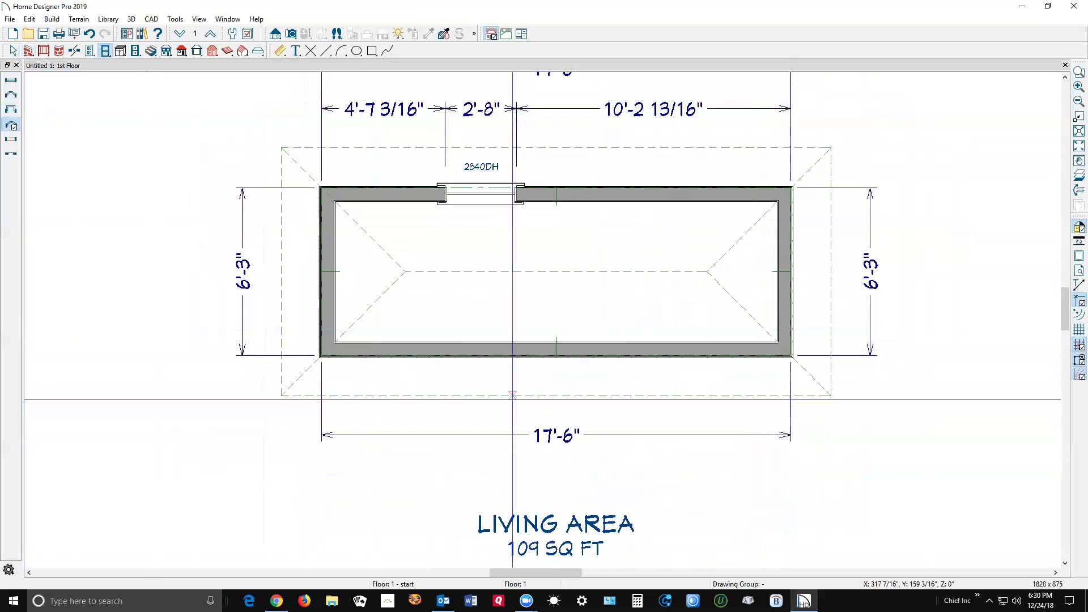
pyautogui.click(529, 358)
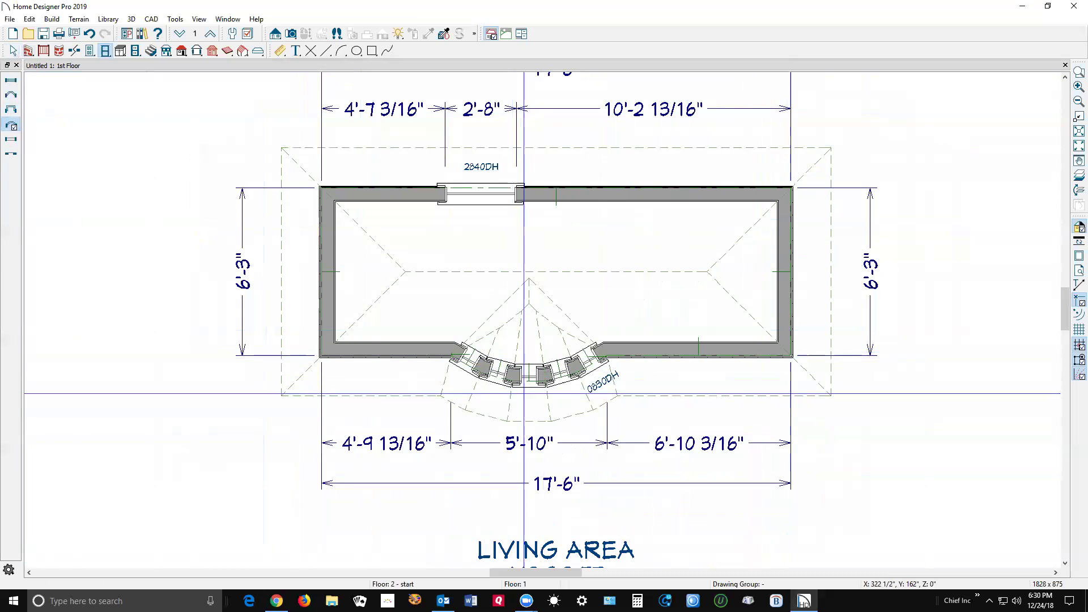
pyautogui.scroll(3, 486, 413)
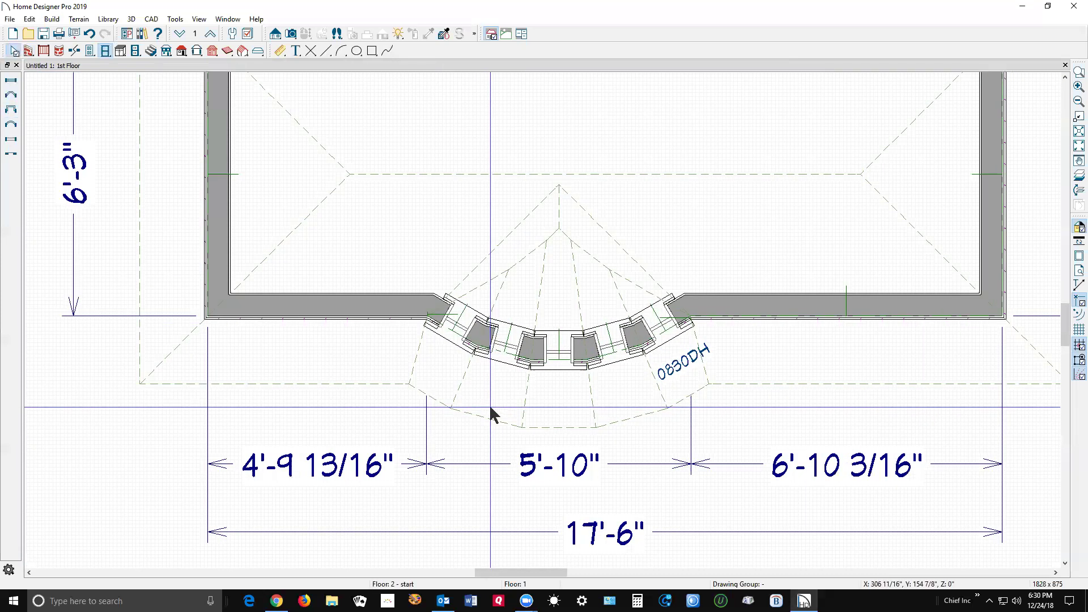
pyautogui.press('Escape')
# Review the bow window's roof, component, materials and label specifications, then close them
pyautogui.doubleClick(500, 354)
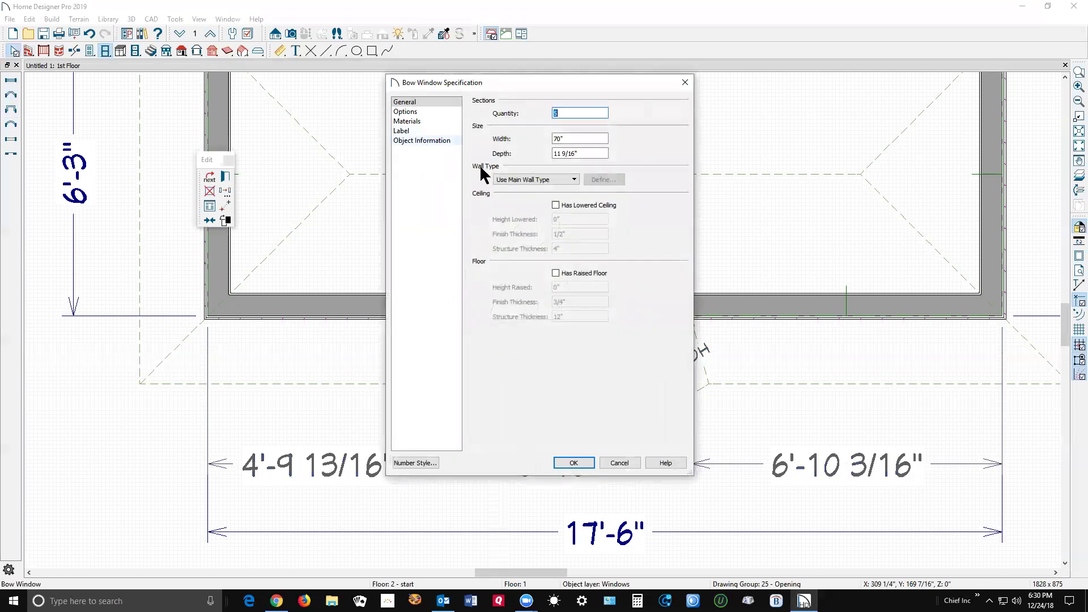
pyautogui.click(428, 113)
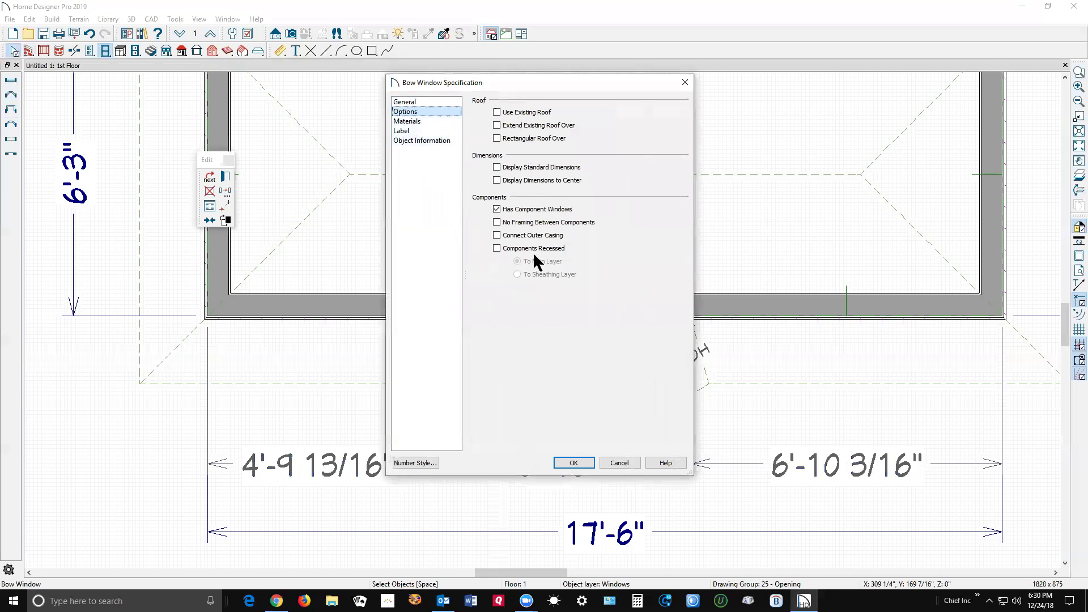
pyautogui.click(419, 120)
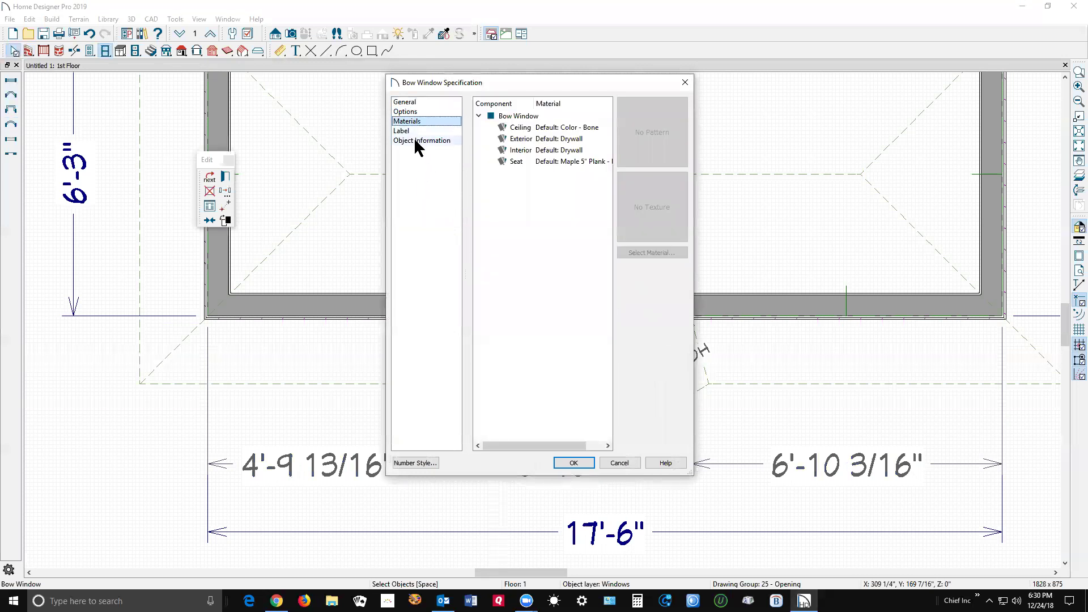
pyautogui.click(416, 131)
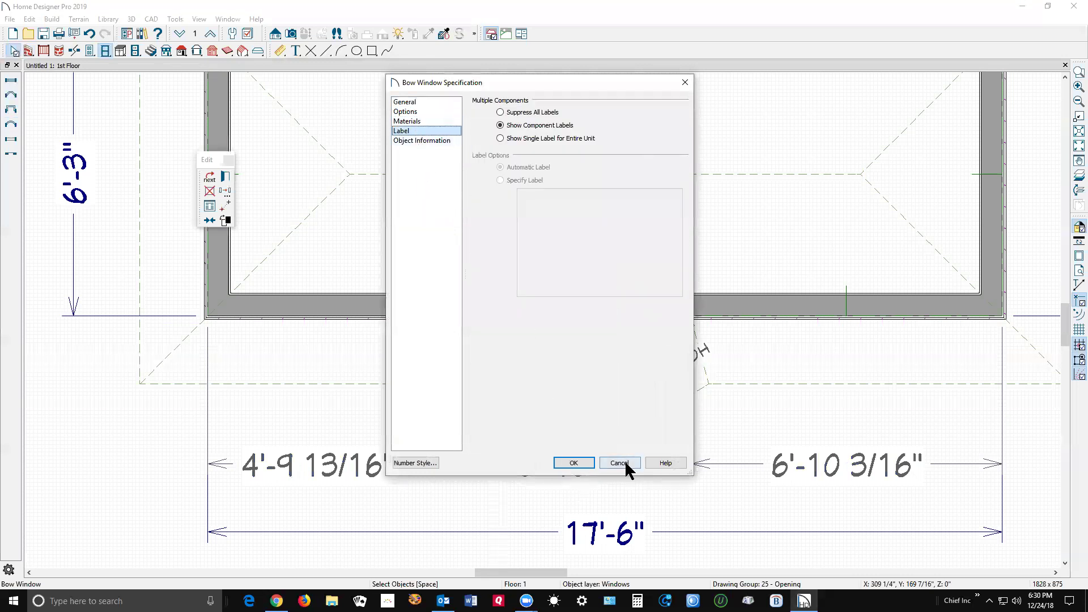
pyautogui.click(582, 463)
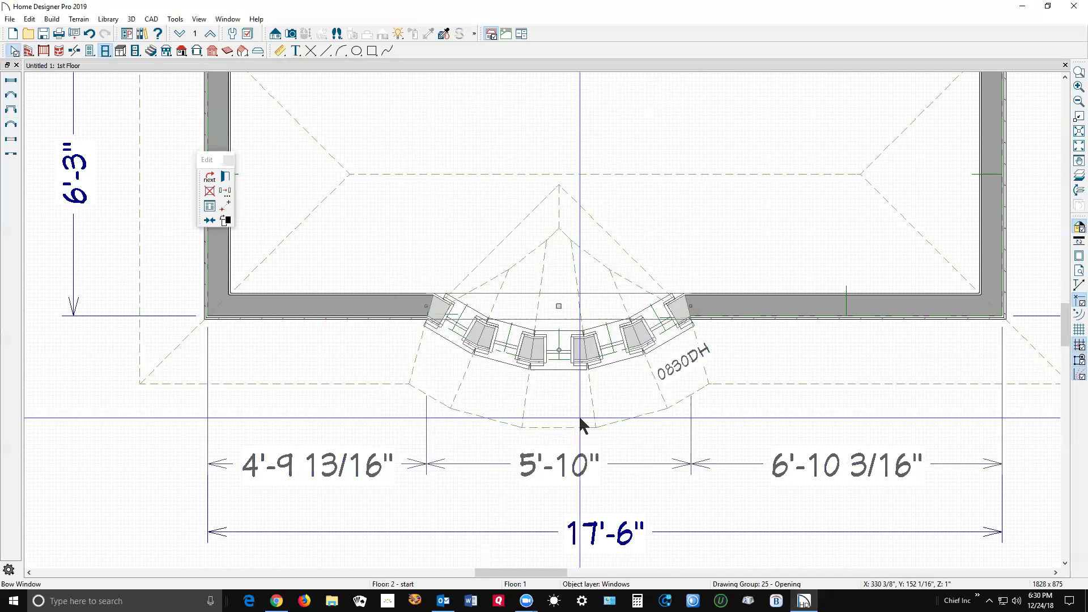
# Widen the bow window to 7'-8" and make it shallower, giving 1030DH units
pyautogui.moveTo(559, 351); pyautogui.dragTo(561, 442)
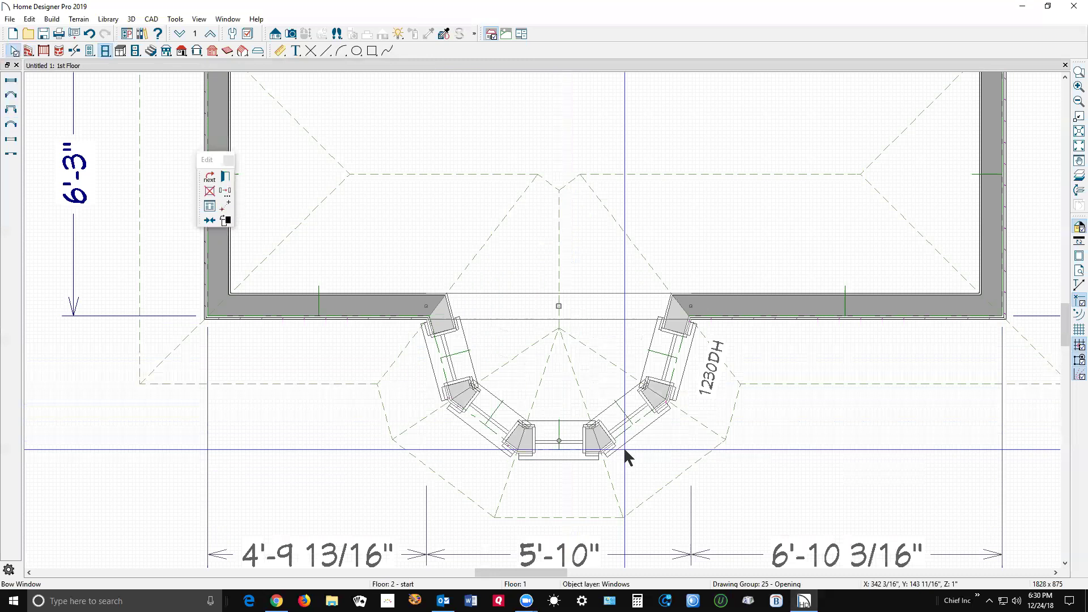
pyautogui.click(311, 488)
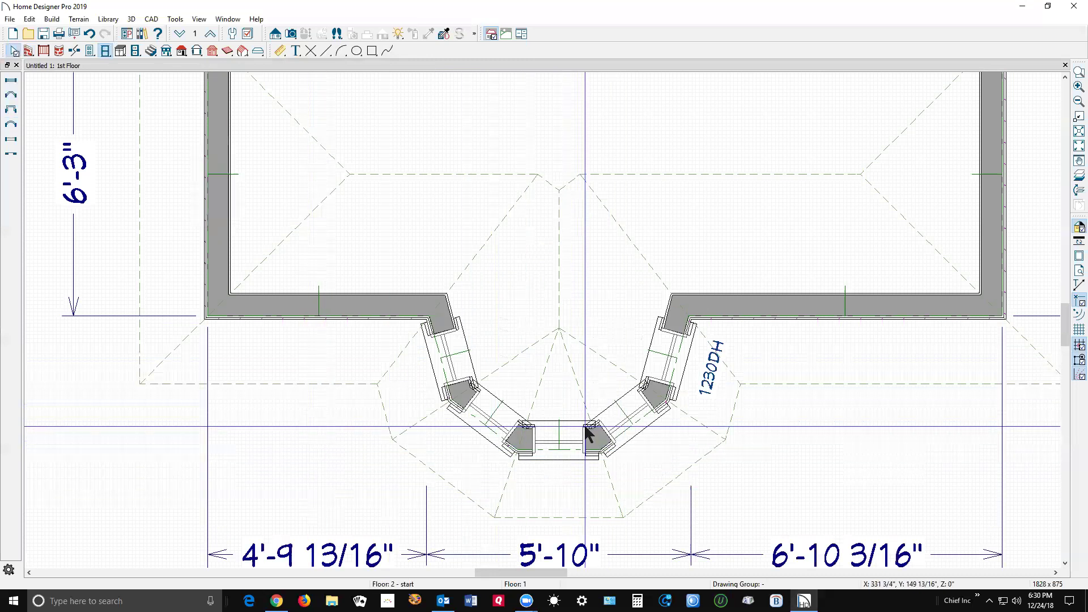
pyautogui.click(623, 419)
pyautogui.click(667, 347)
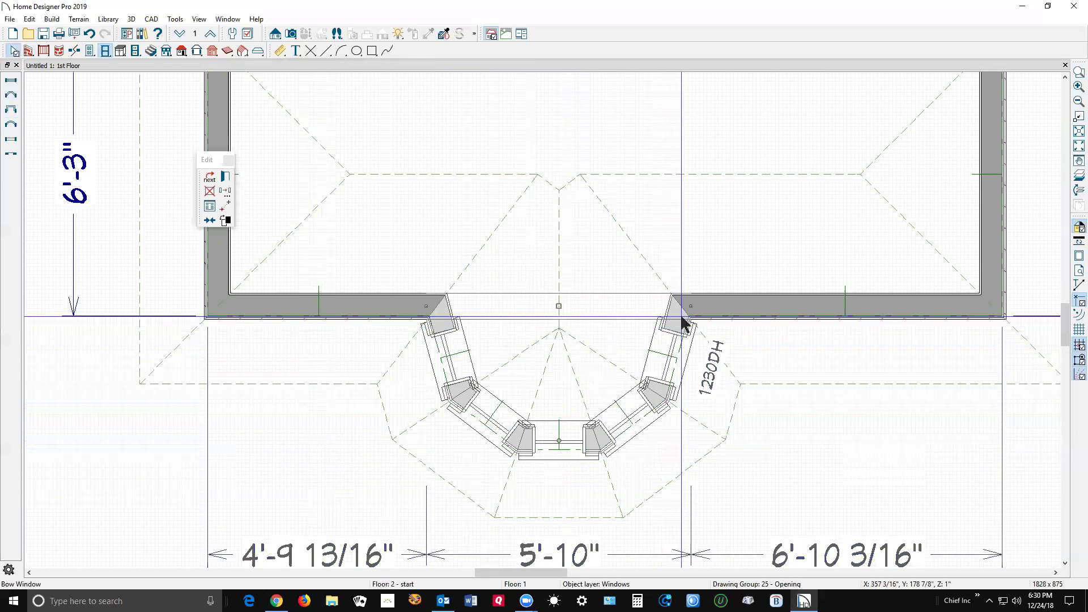
pyautogui.moveTo(688, 317); pyautogui.dragTo(777, 316)
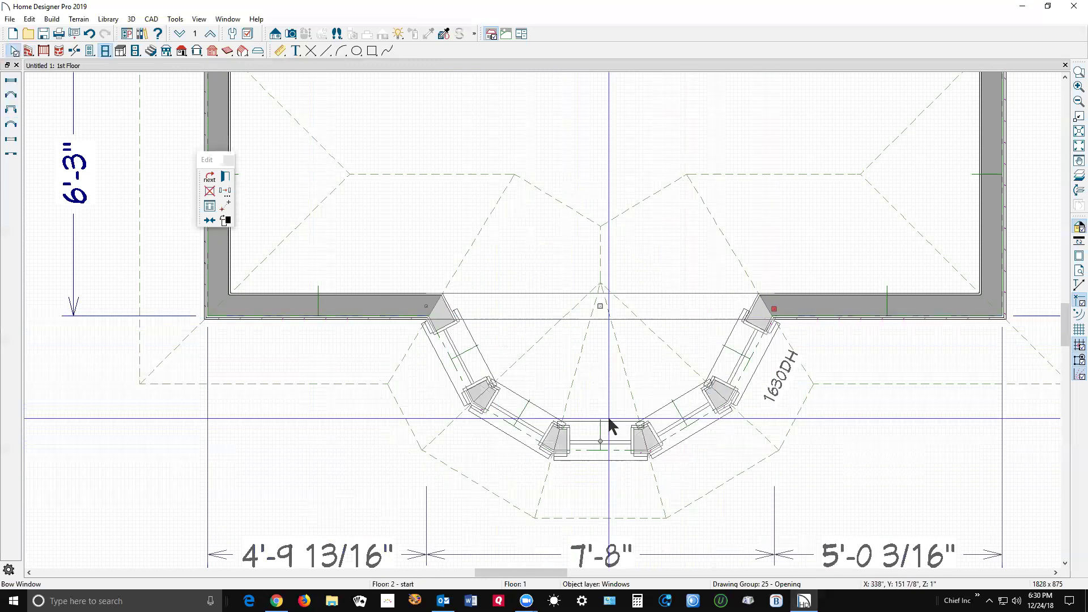
pyautogui.moveTo(602, 445); pyautogui.dragTo(579, 328)
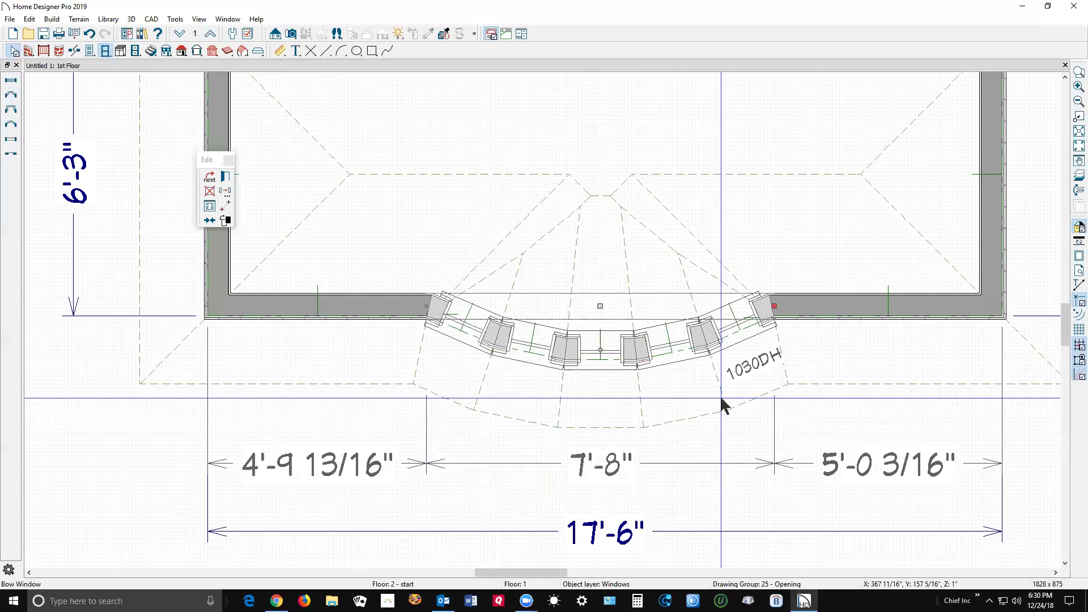
pyautogui.scroll(-1, 695, 349)
pyautogui.scroll(-1, 695, 350)
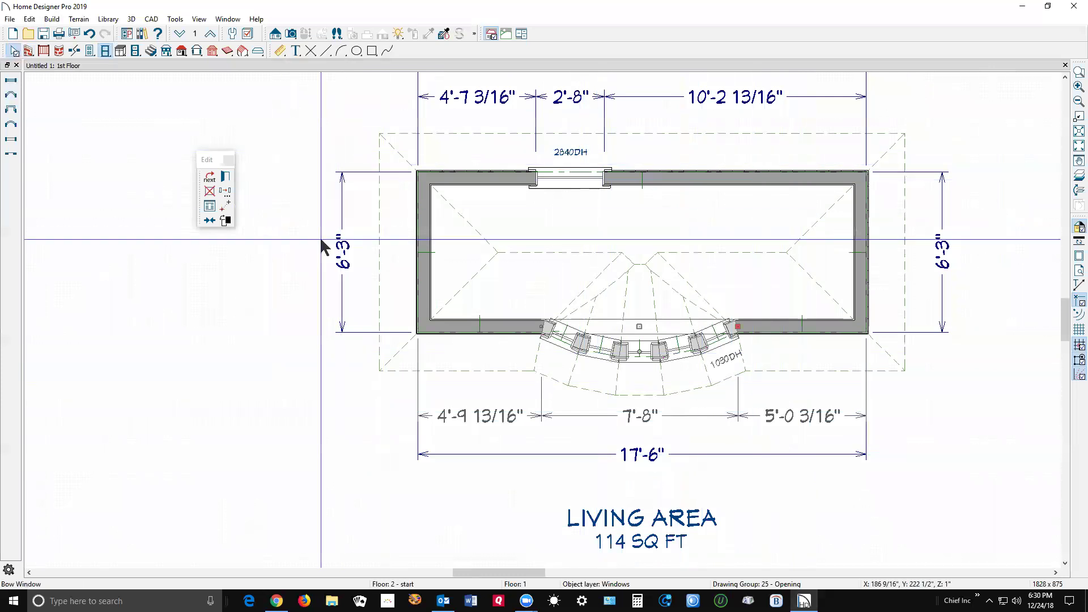
# Add a 2840PT pass-through right of the bow and a 1'-2 1/2" niche in the right wall
pyautogui.click(10, 142)
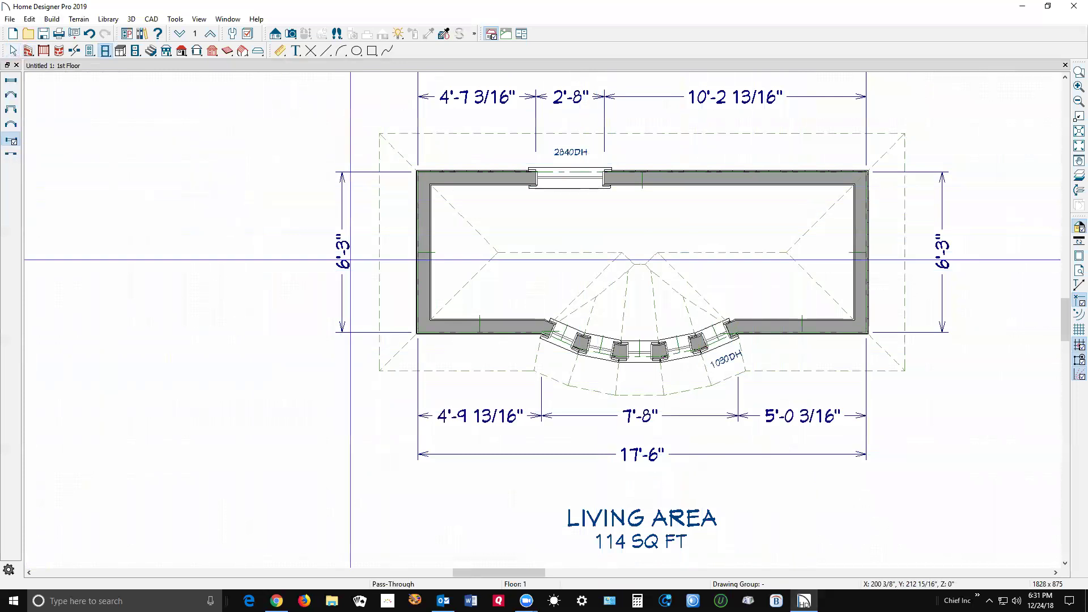
pyautogui.click(798, 321)
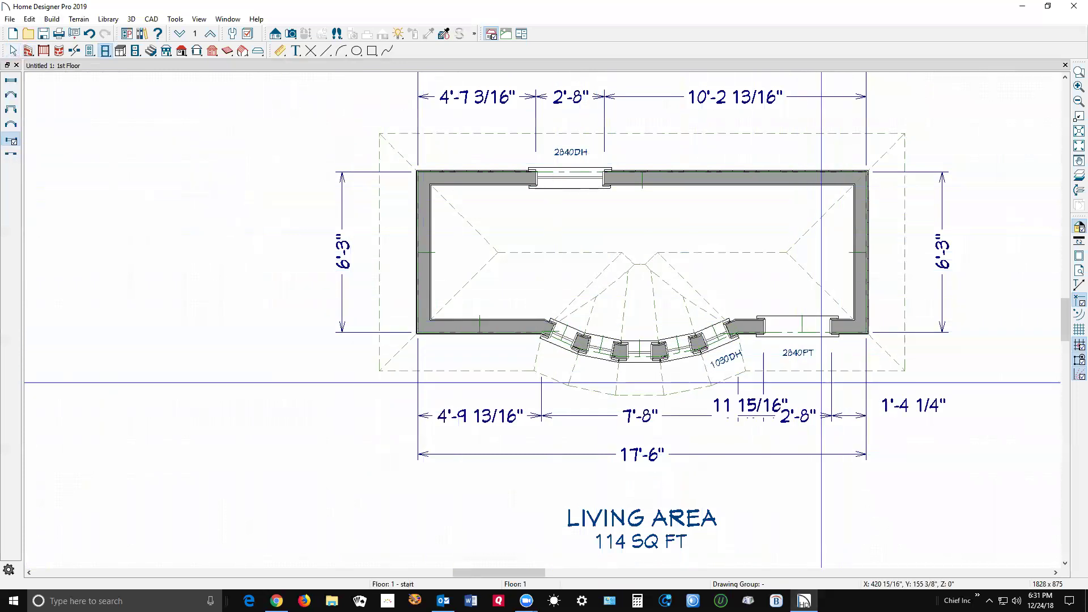
pyautogui.click(9, 151)
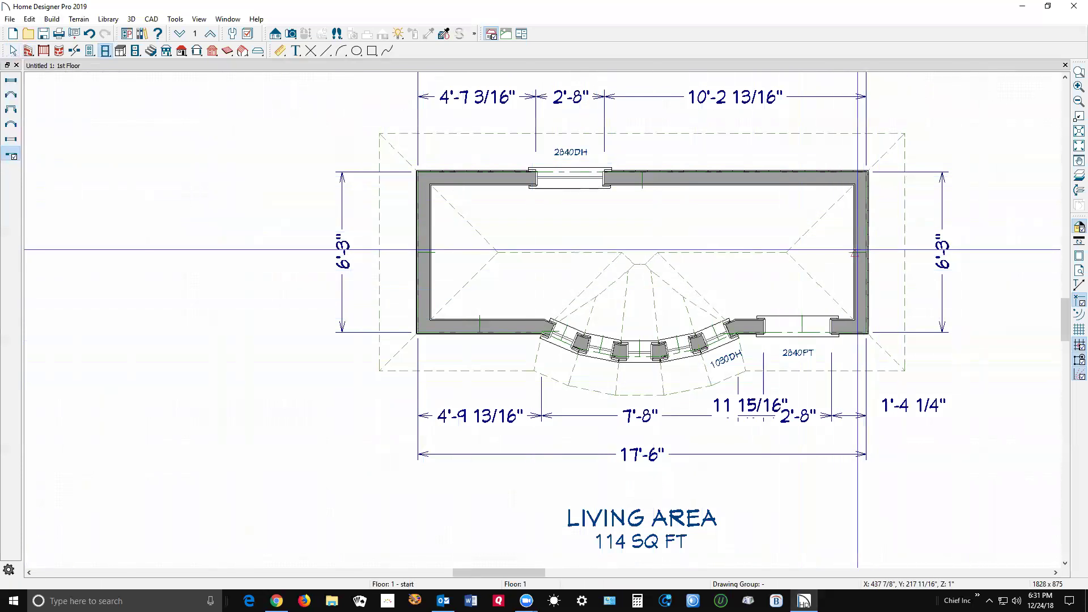
pyautogui.click(855, 252)
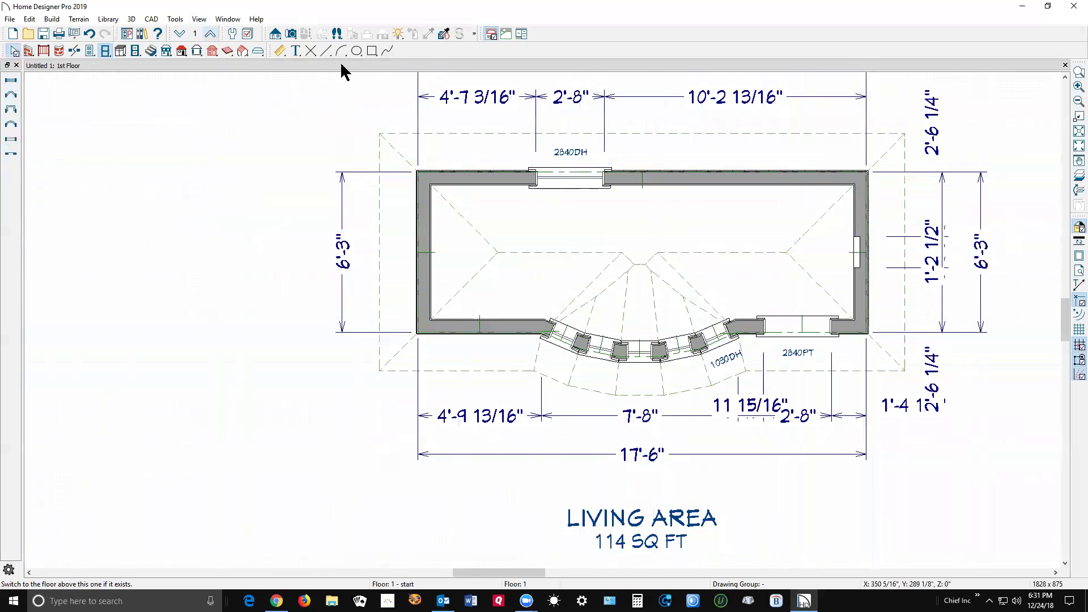
# Place a Full Camera below the room aimed at the niche and zoom toward the pass-through
pyautogui.click(291, 34)
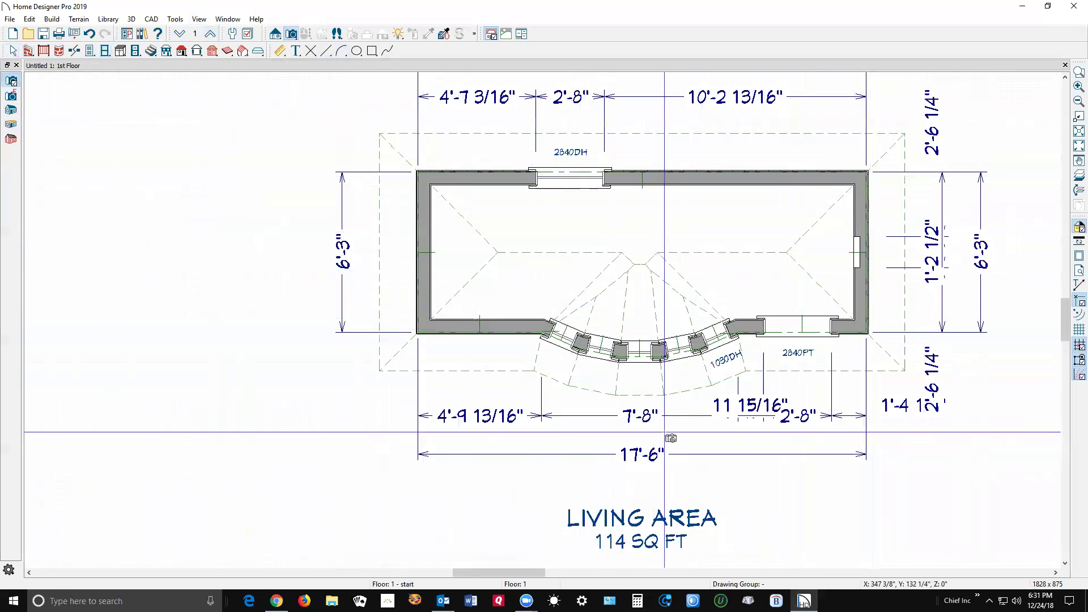
pyautogui.moveTo(715, 527); pyautogui.dragTo(823, 276)
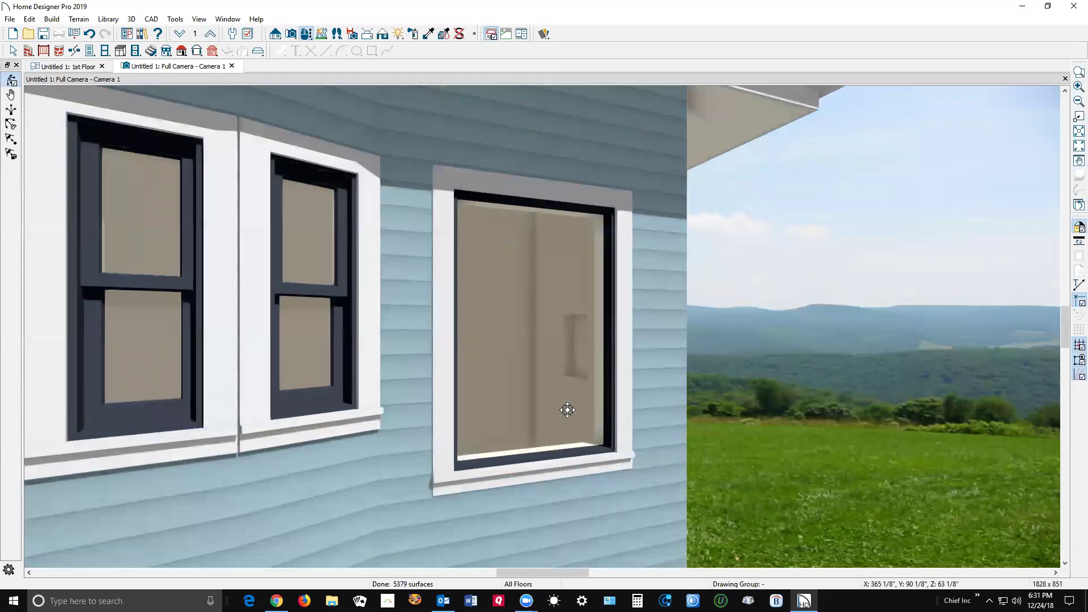
pyautogui.scroll(2, 527, 375)
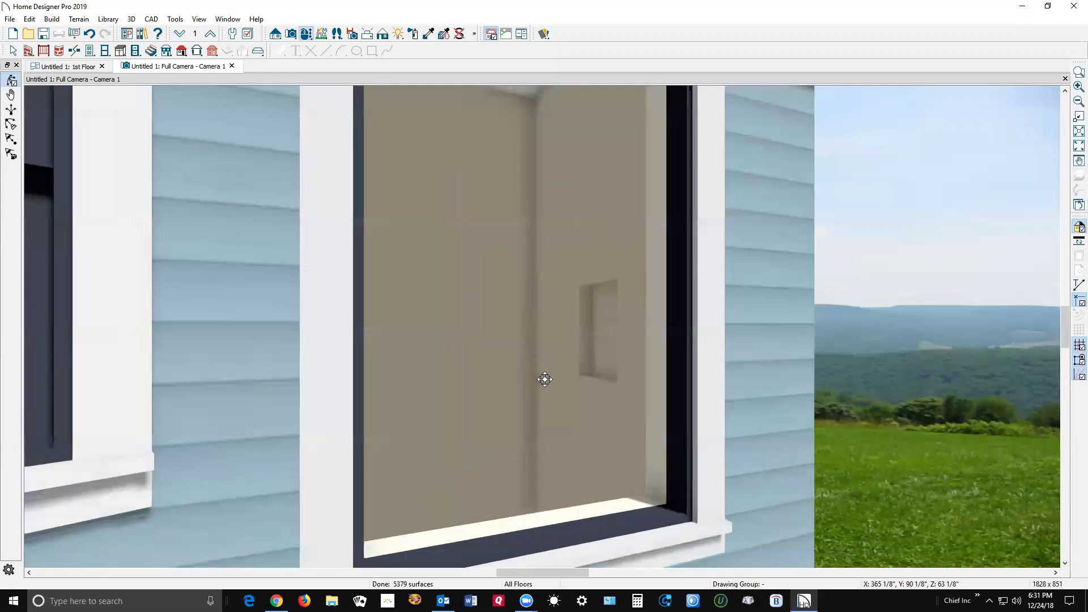
pyautogui.scroll(2, 571, 379)
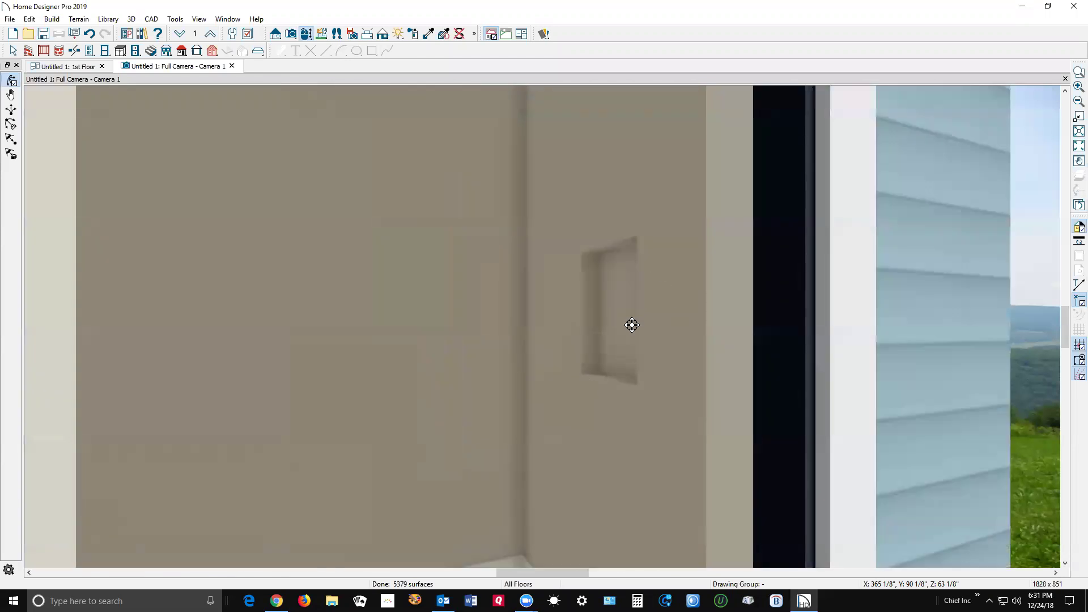